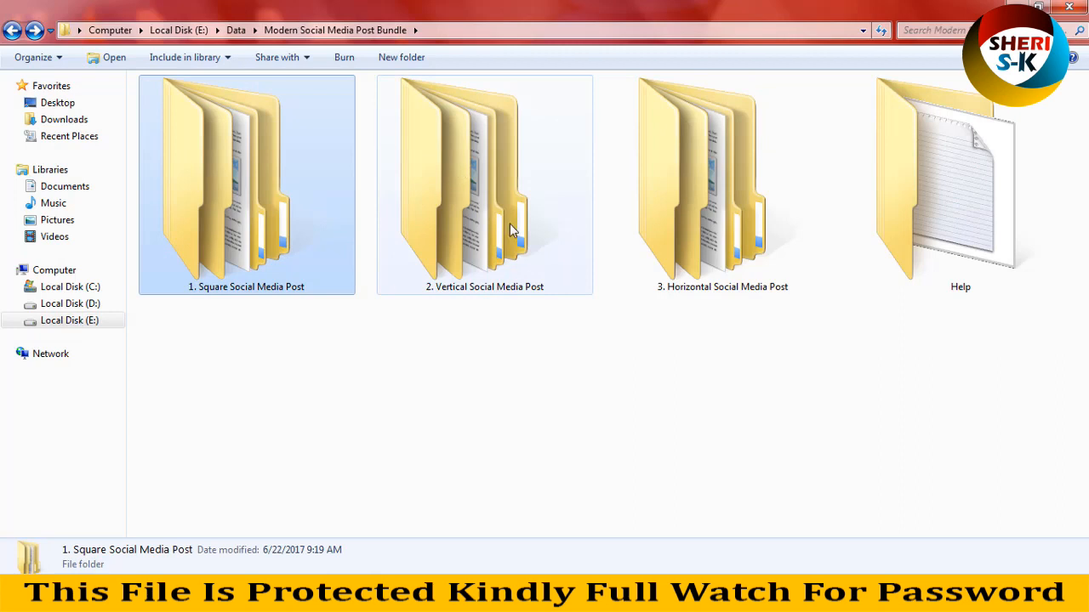
Open Square Social Media Post 01.jpg from the Preview folder of 1. Square Social Media Post.
left_click(667, 290)
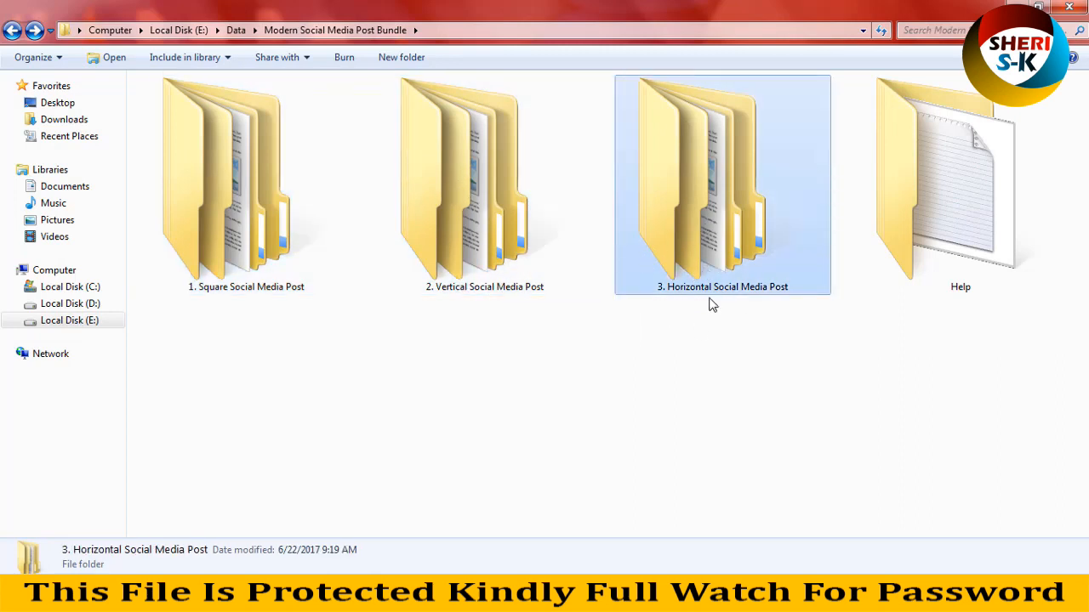
mouse_move(805, 276)
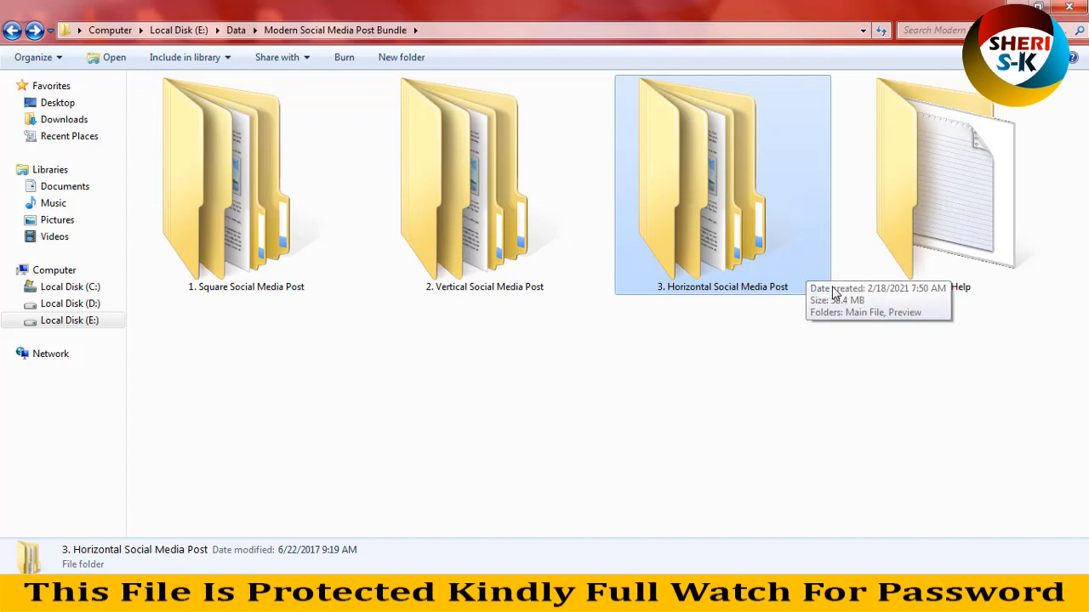
double_click(291, 206)
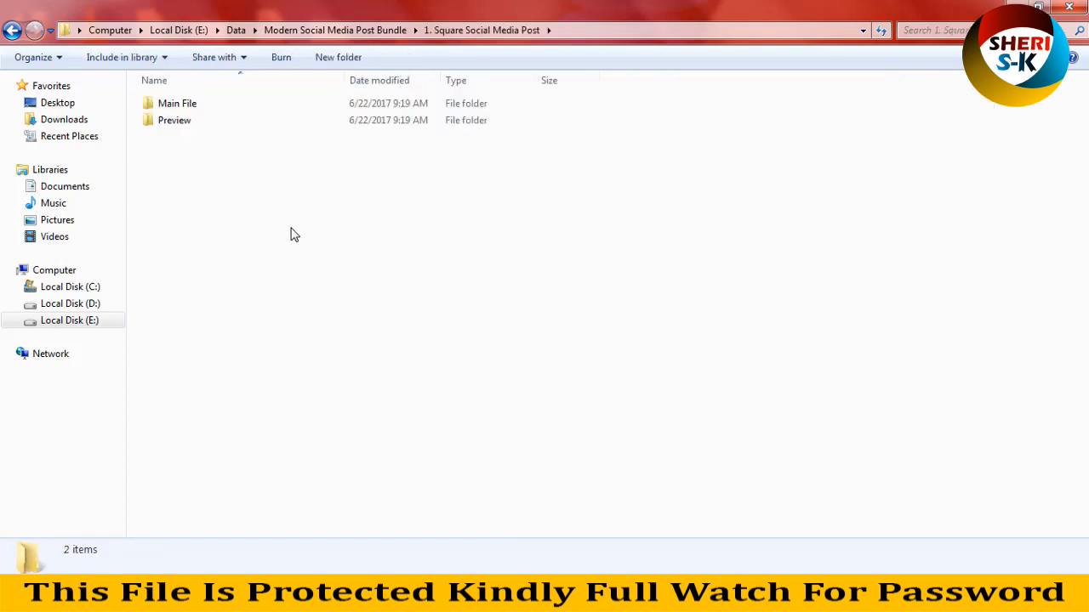
double_click(177, 122)
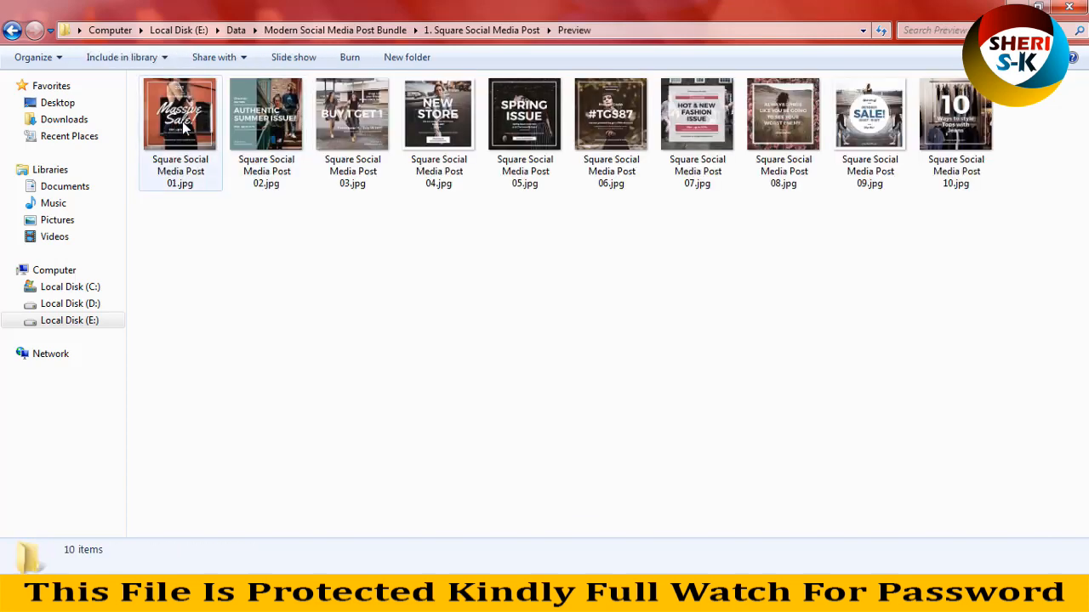
double_click(180, 122)
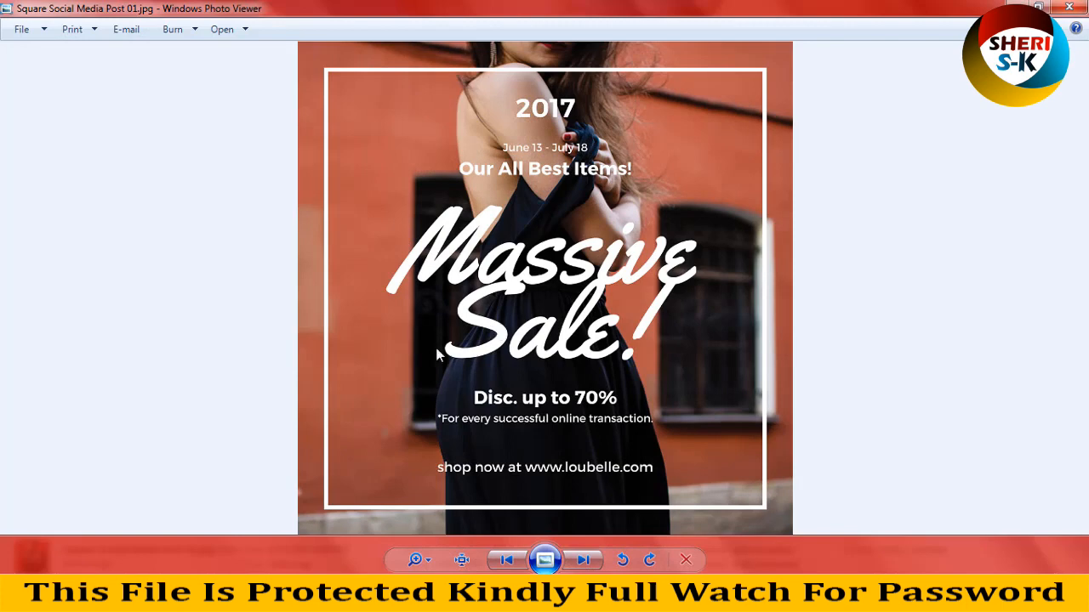
Look through the remaining square post preview images one after another, then close the image viewer.
left_click(585, 563)
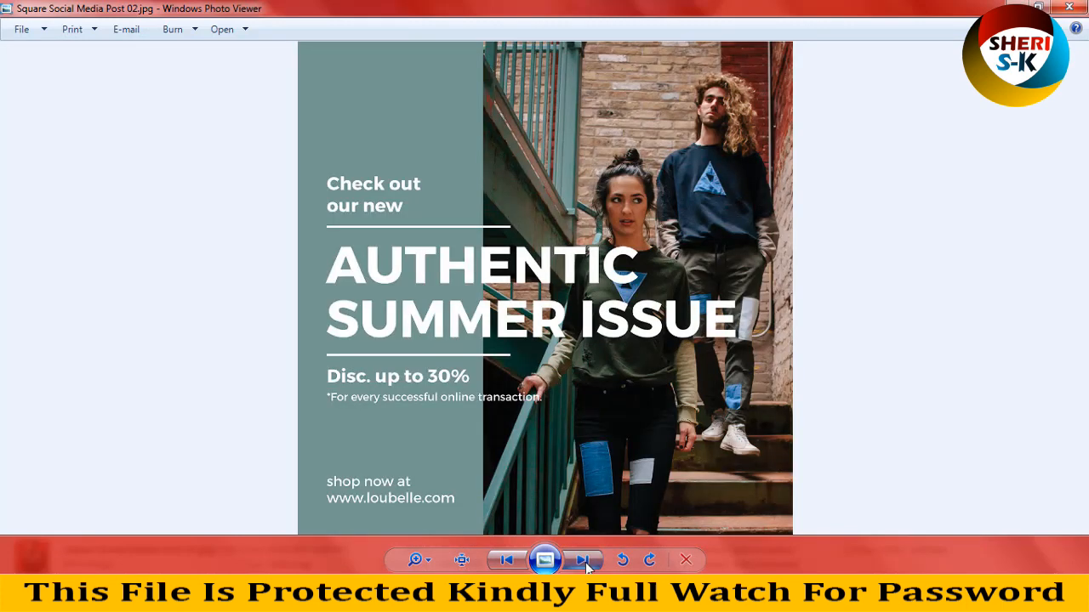
left_click(585, 563)
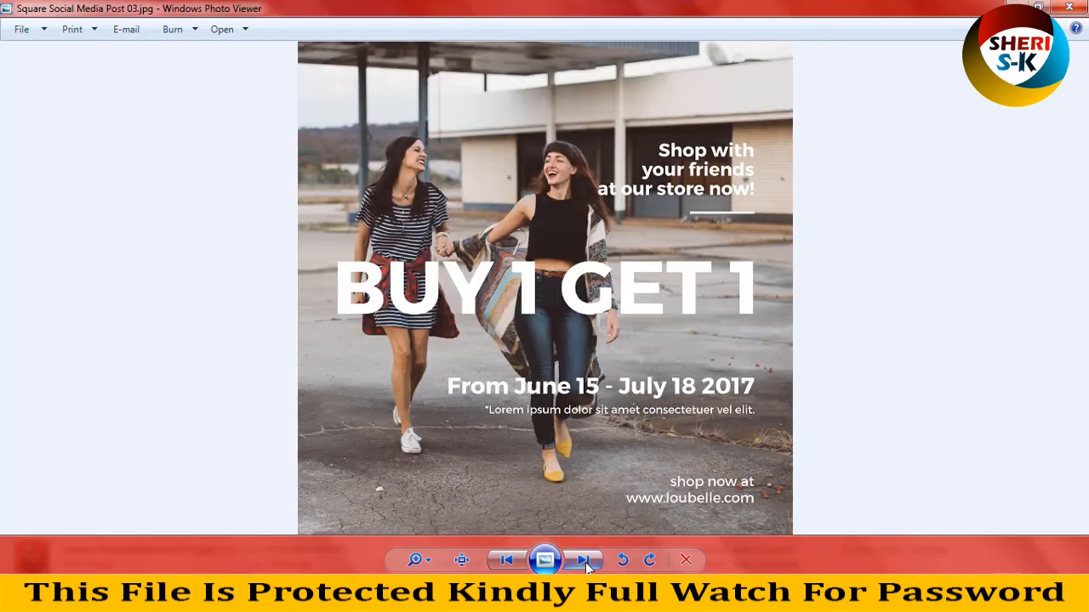
left_click(585, 563)
left_click(585, 563)
left_click(585, 563)
left_click(585, 564)
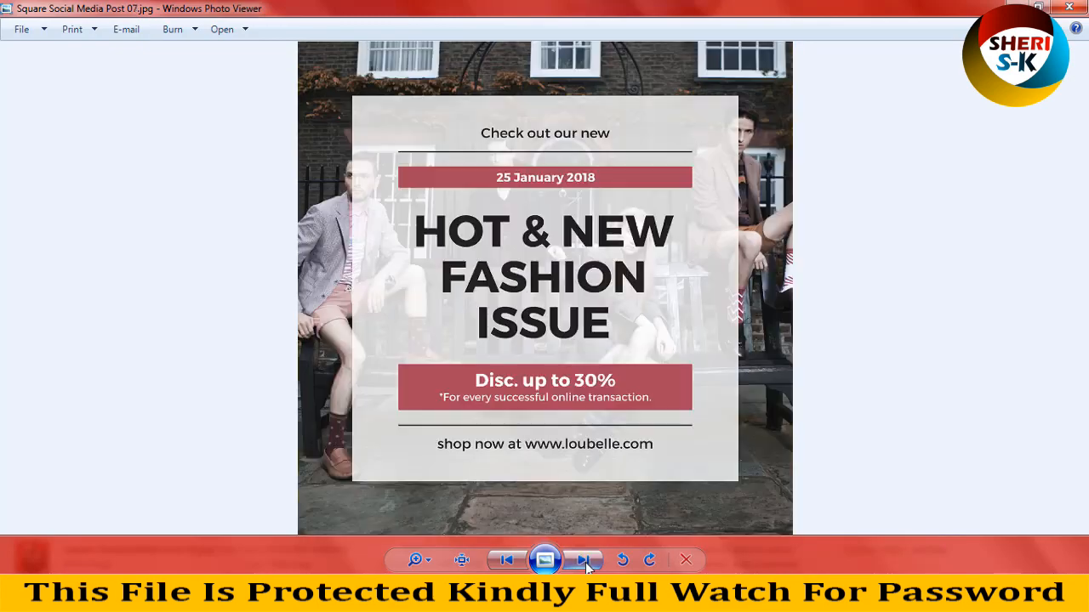
left_click(585, 563)
left_click(585, 563)
left_click(585, 563)
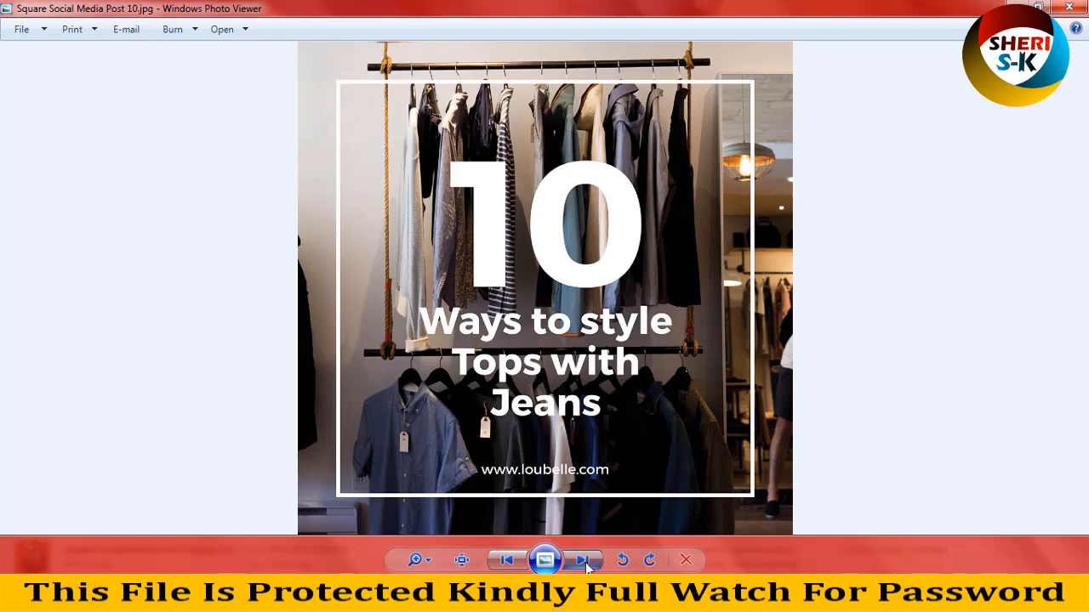
left_click(585, 563)
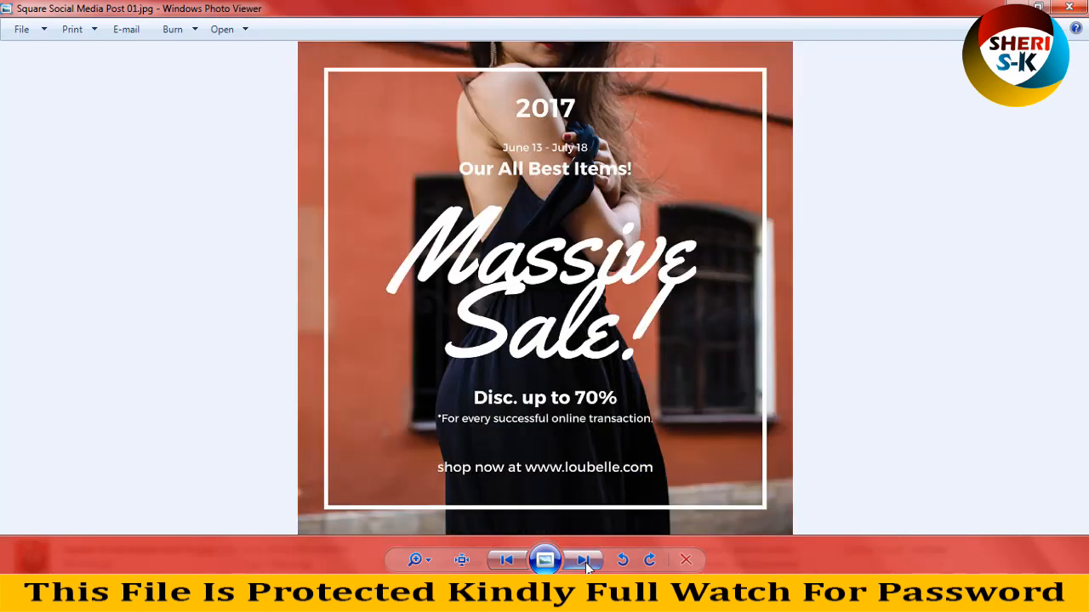
left_click(585, 563)
left_click(1069, 6)
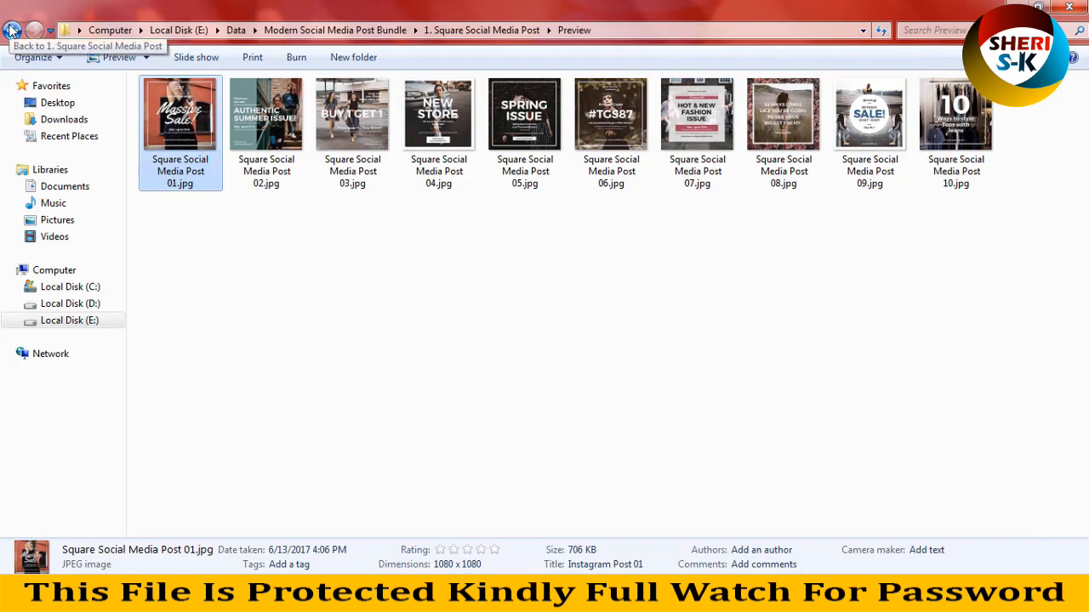
Browse the square posts' Main File folder and show its Psd files as larger thumbnails.
left_click(13, 31)
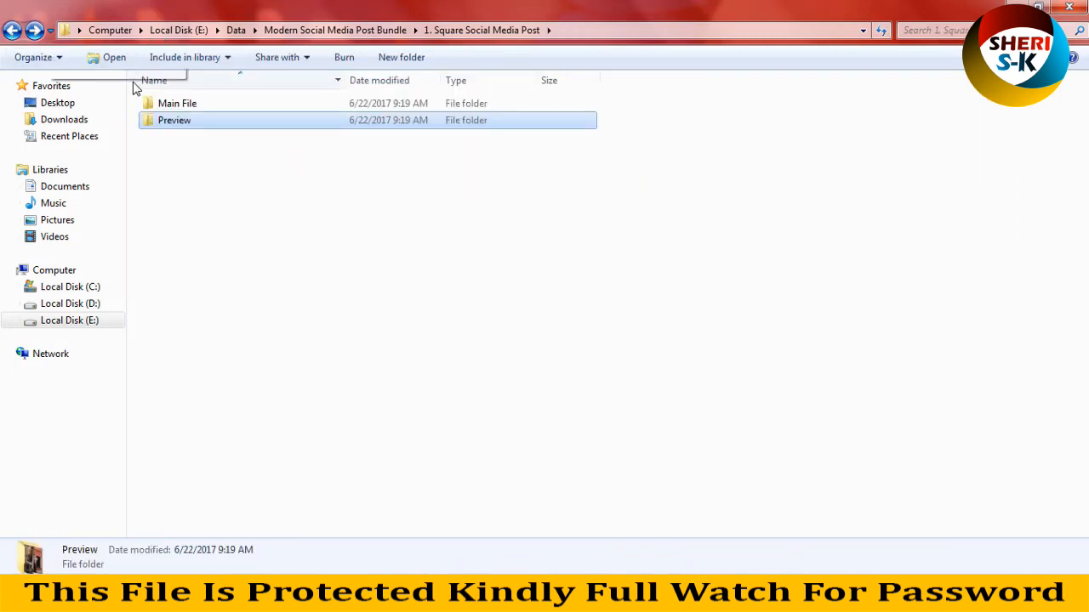
double_click(177, 103)
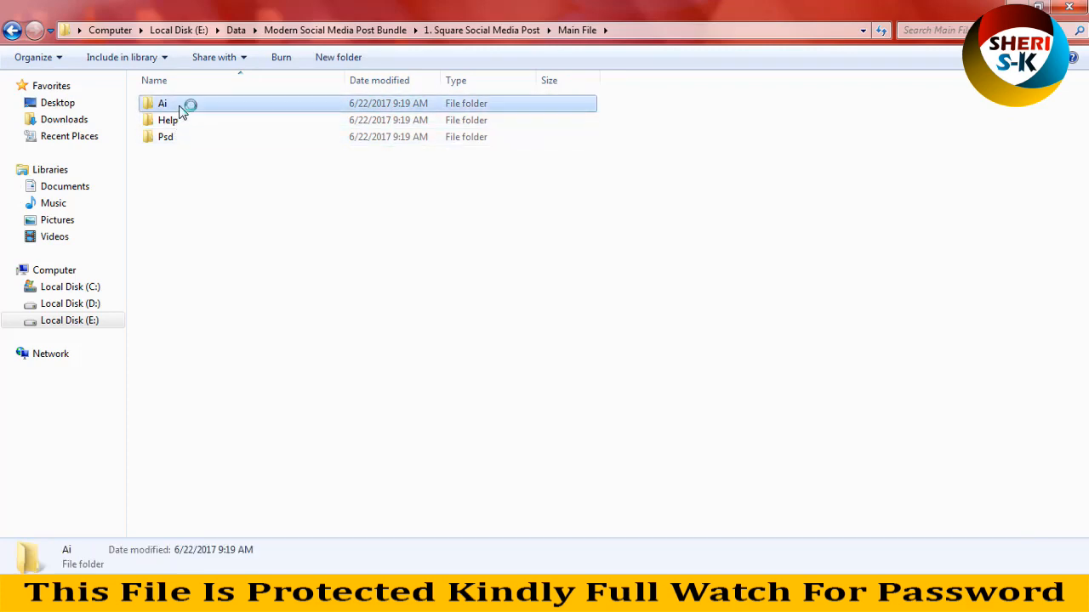
double_click(176, 107)
key("BackSpace")
double_click(222, 141)
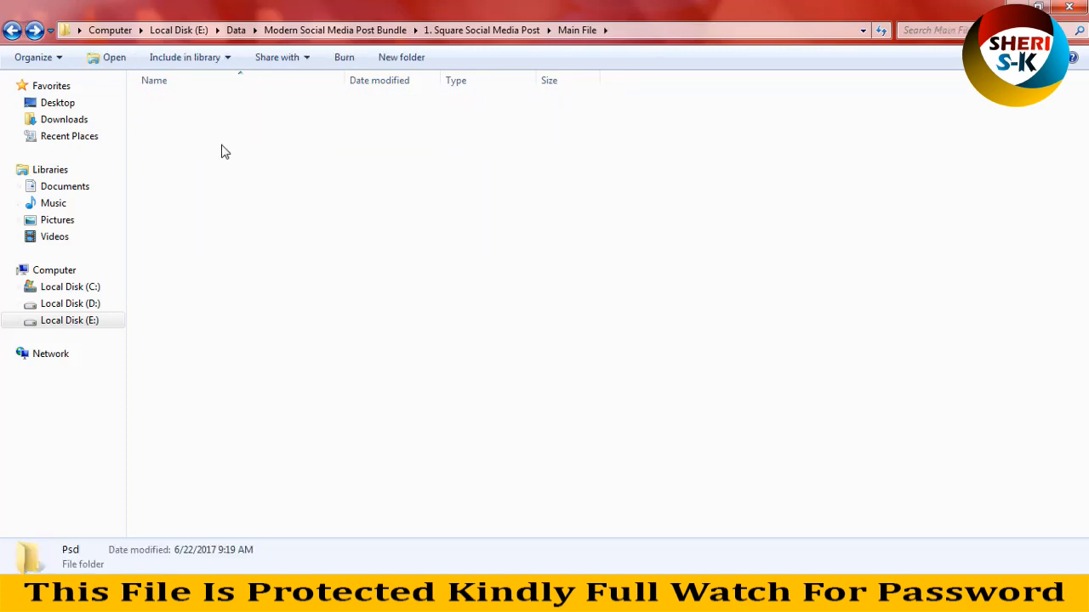
scroll(239, 211, "up", 8, "ctrl")
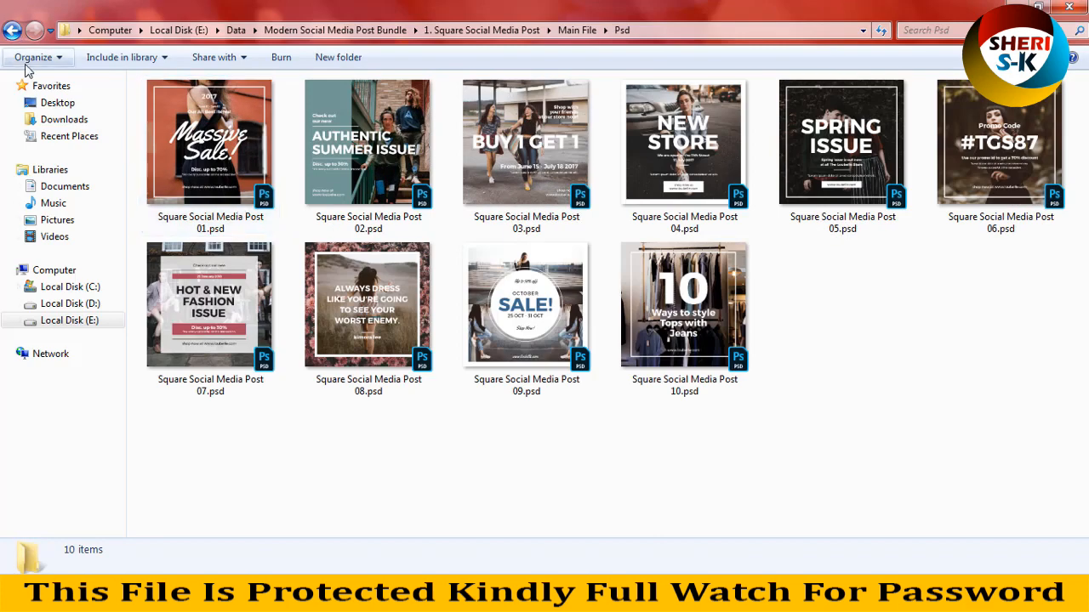
Return to the bundle folder and open the Preview folder of 2. Vertical Social Media Post.
left_click(12, 31)
left_click(12, 31)
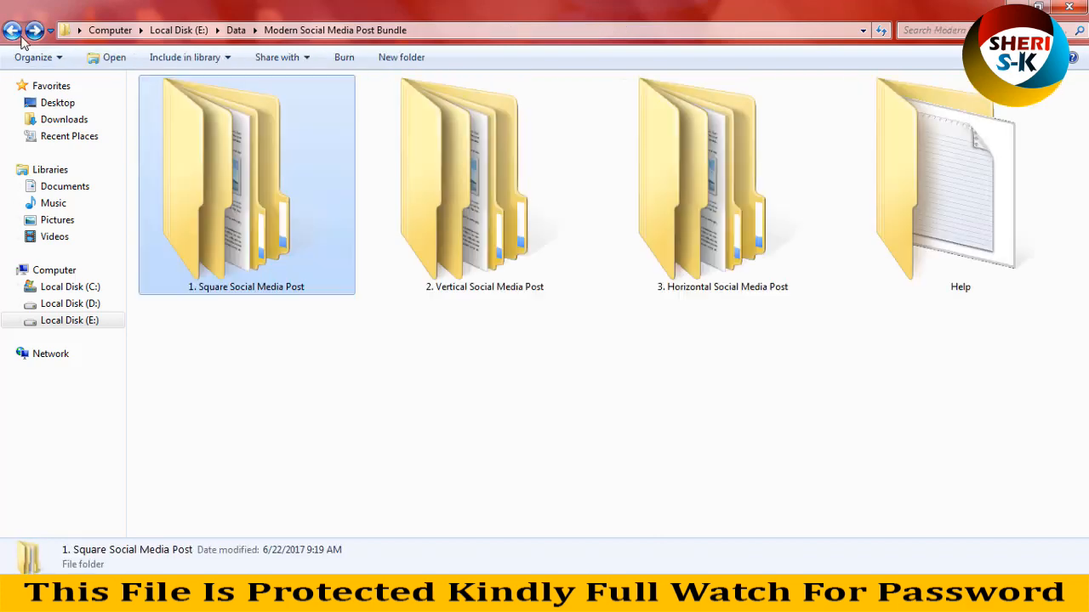
left_click(457, 153)
double_click(457, 153)
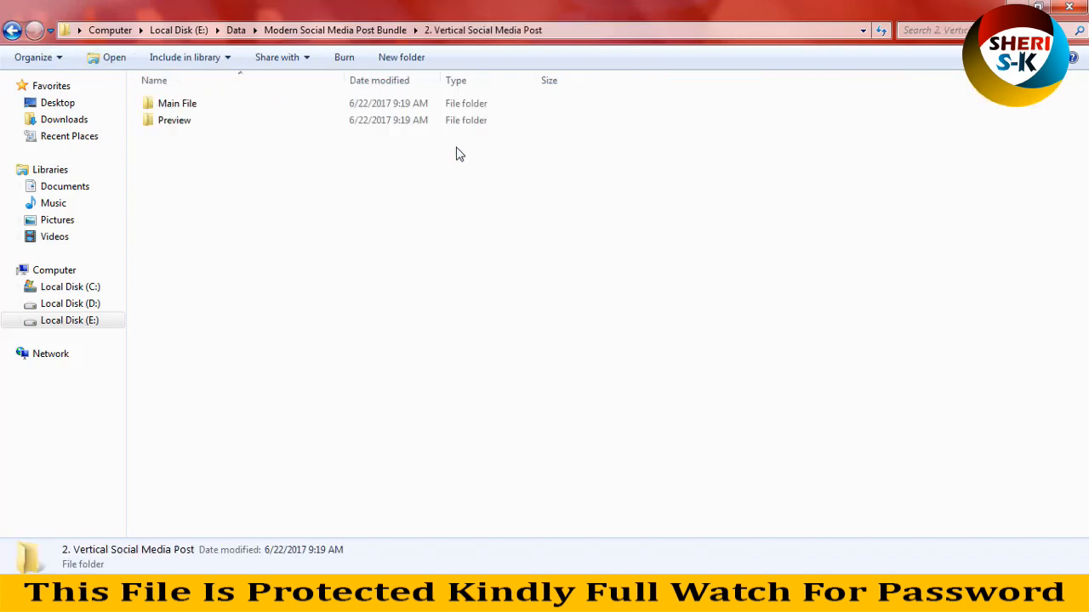
double_click(194, 123)
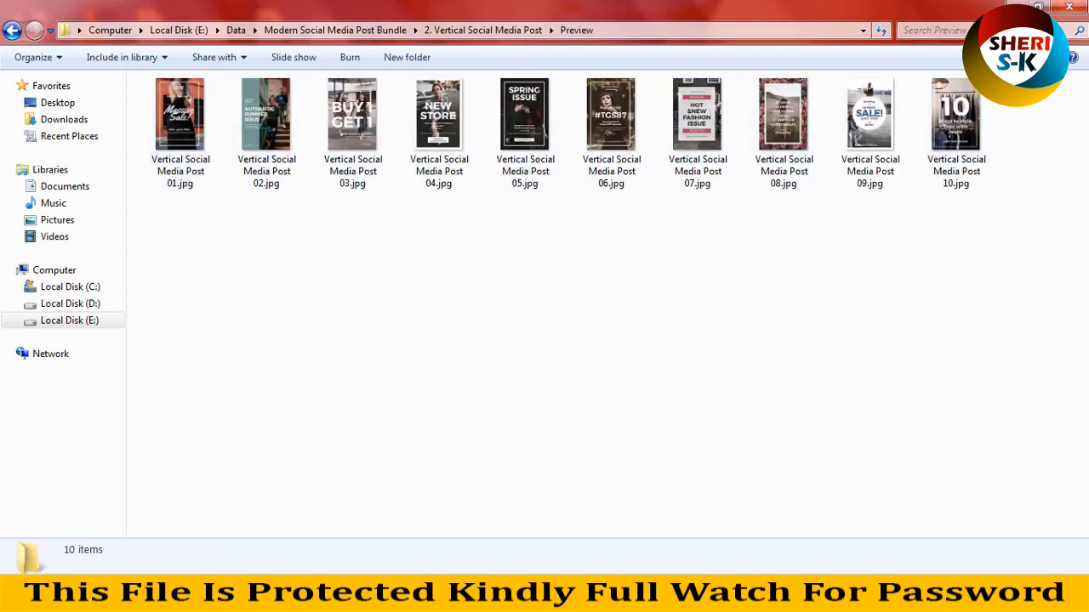
Go back to the bundle folder and open the Preview folder of 3. Horizontal Social Media Post.
key("BackSpace")
key("BackSpace")
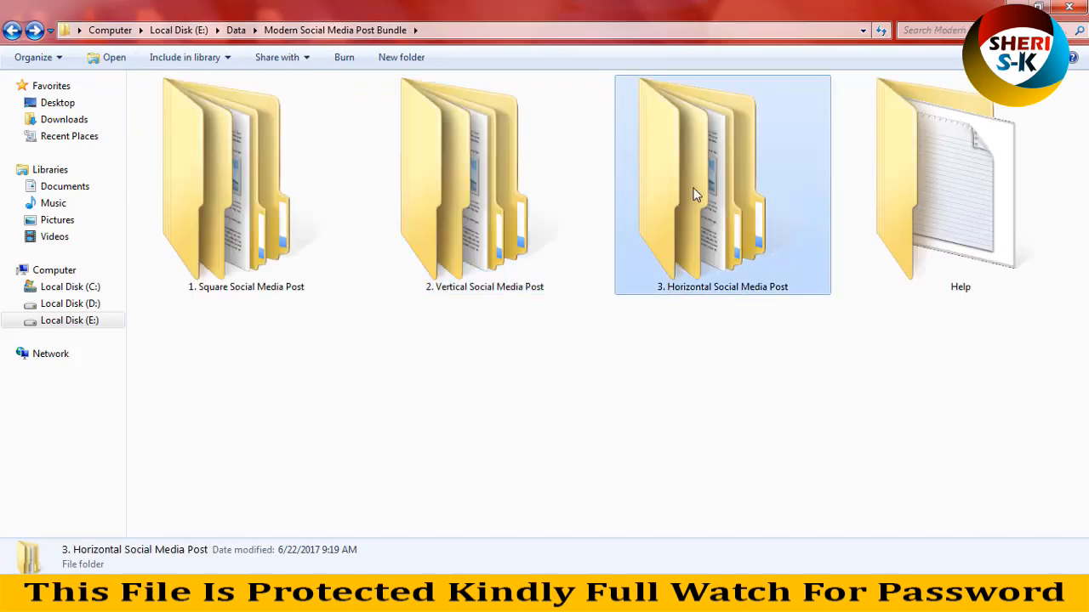
double_click(693, 195)
double_click(175, 119)
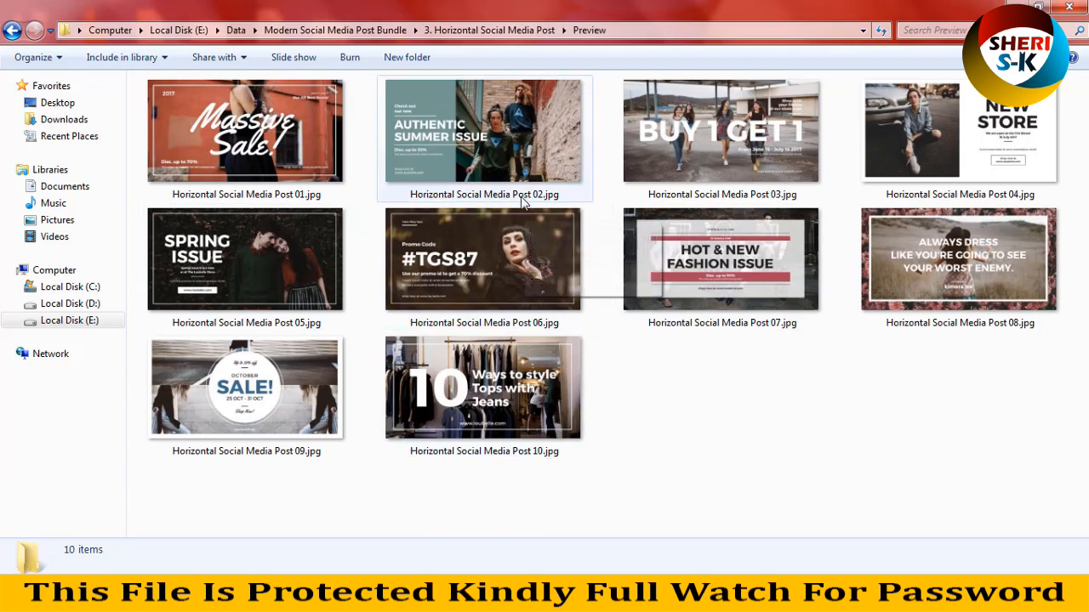
Open the Psd folder within the horizontal posts' Main File folder and enlarge the file thumbnails.
left_click(12, 31)
double_click(180, 106)
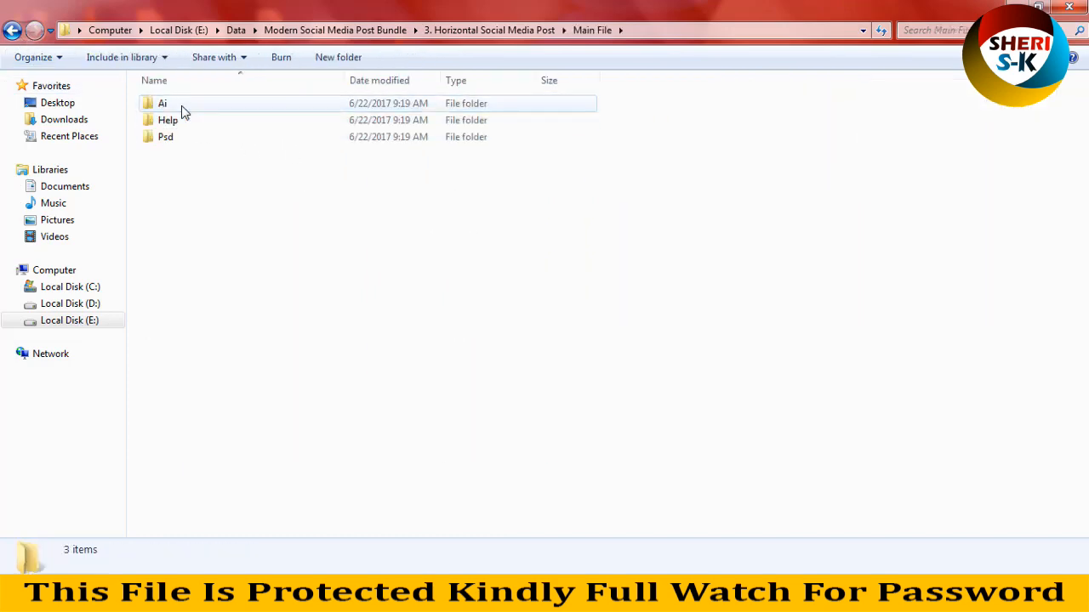
double_click(192, 137)
scroll(451, 202, "up", 3, "ctrl")
scroll(451, 205, "up", 4, "ctrl")
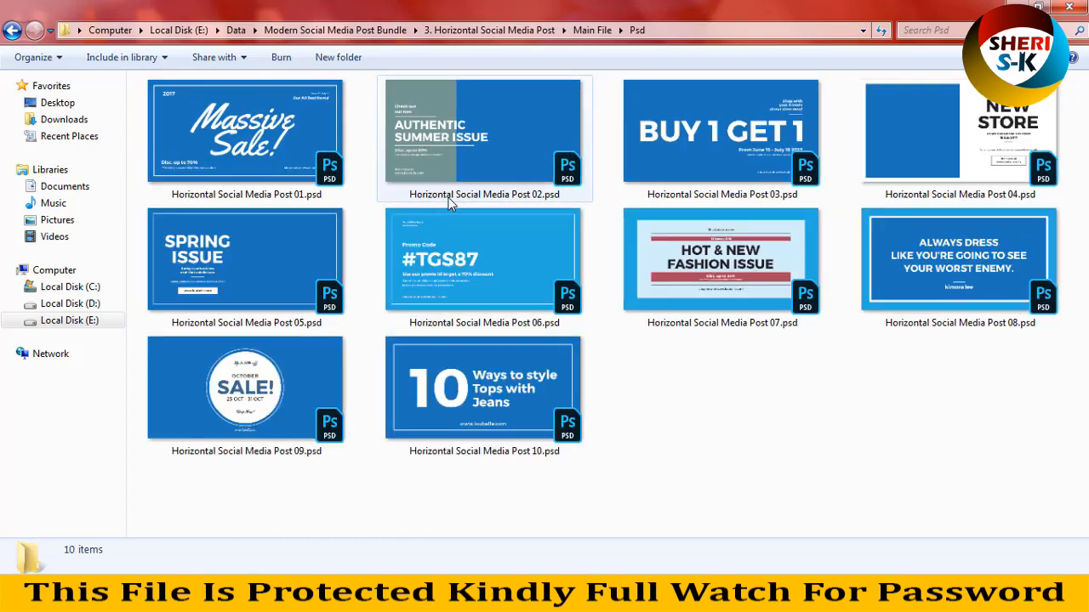
Open Horizontal Social Media Post 02.psd in Photoshop and open the contents of its "Double Click Here To Change Your Image" smart object.
left_click_drag(485, 146, 400, 156)
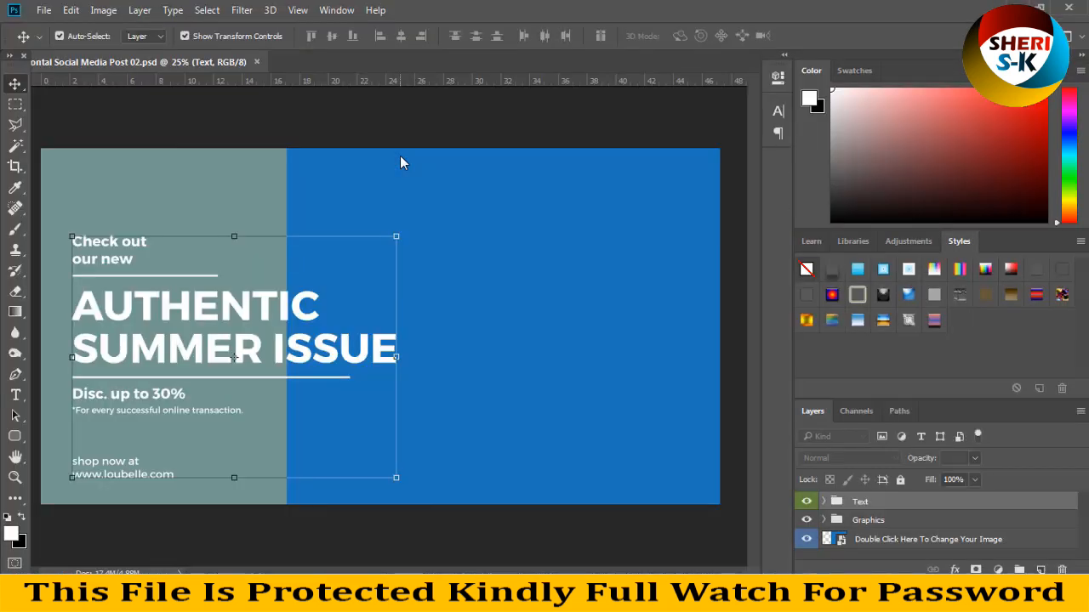
left_click(258, 178)
left_click(457, 240)
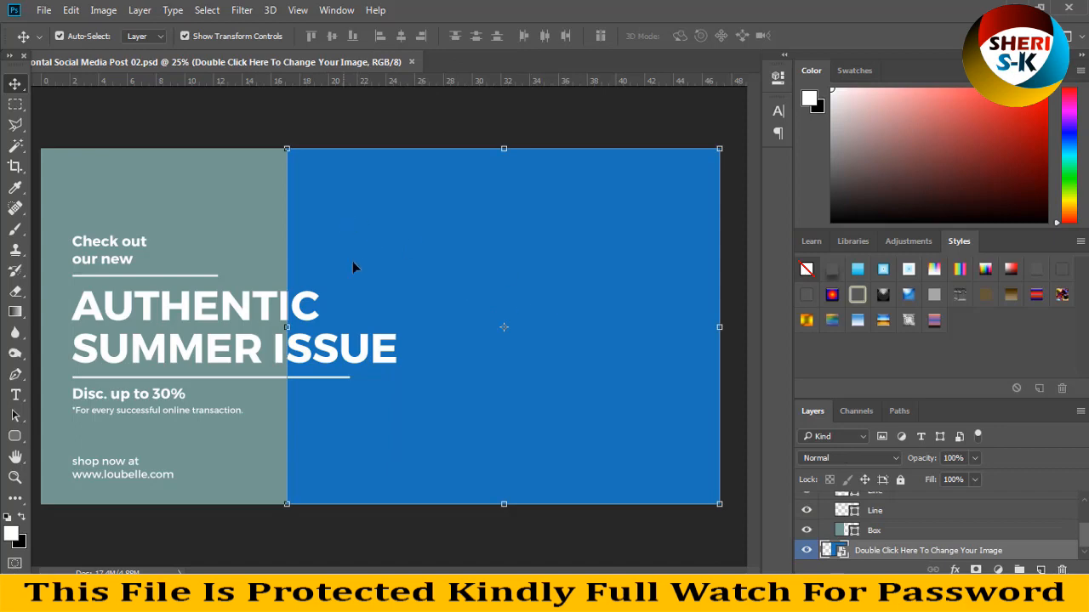
double_click(842, 554)
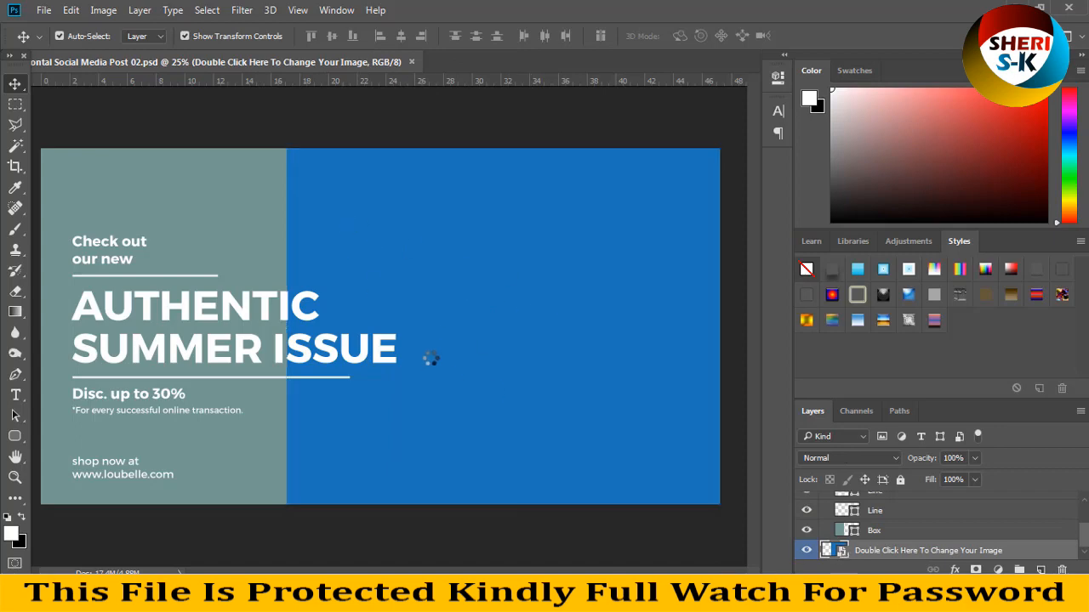
Open the photo AdobeStock_296792867.jpeg from the "hairstyle and cup in hand" folder.
left_click(43, 9)
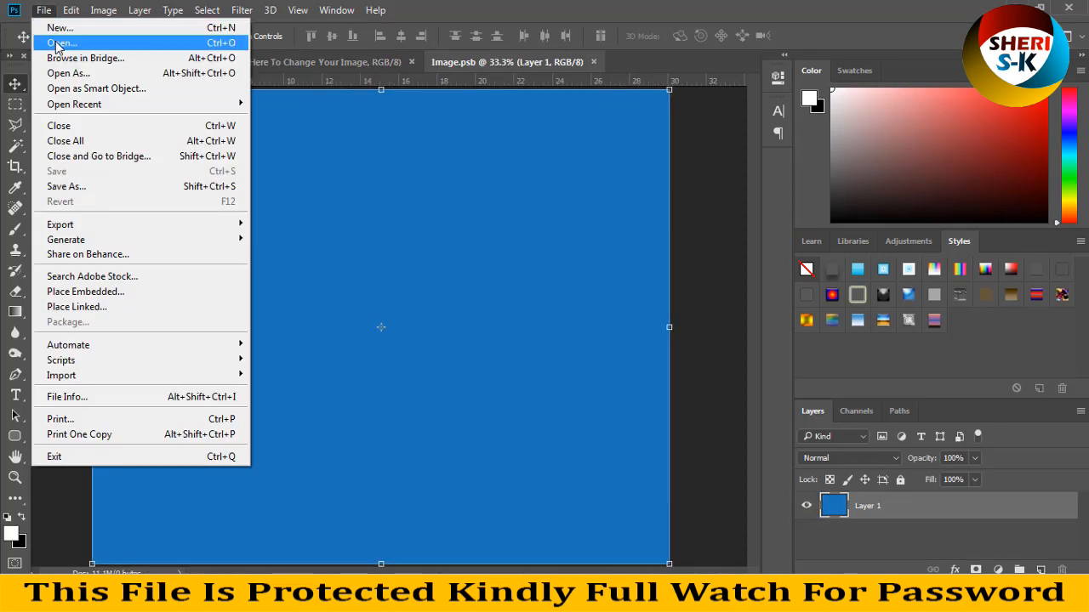
left_click(56, 42)
left_click(316, 213)
scroll(323, 204, "down", 1)
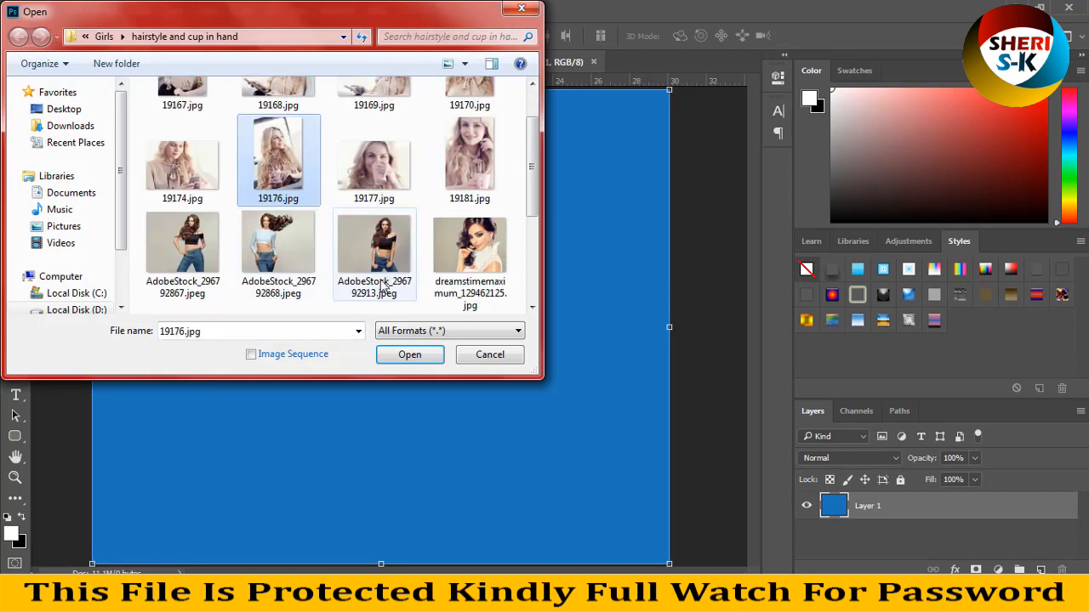
double_click(182, 254)
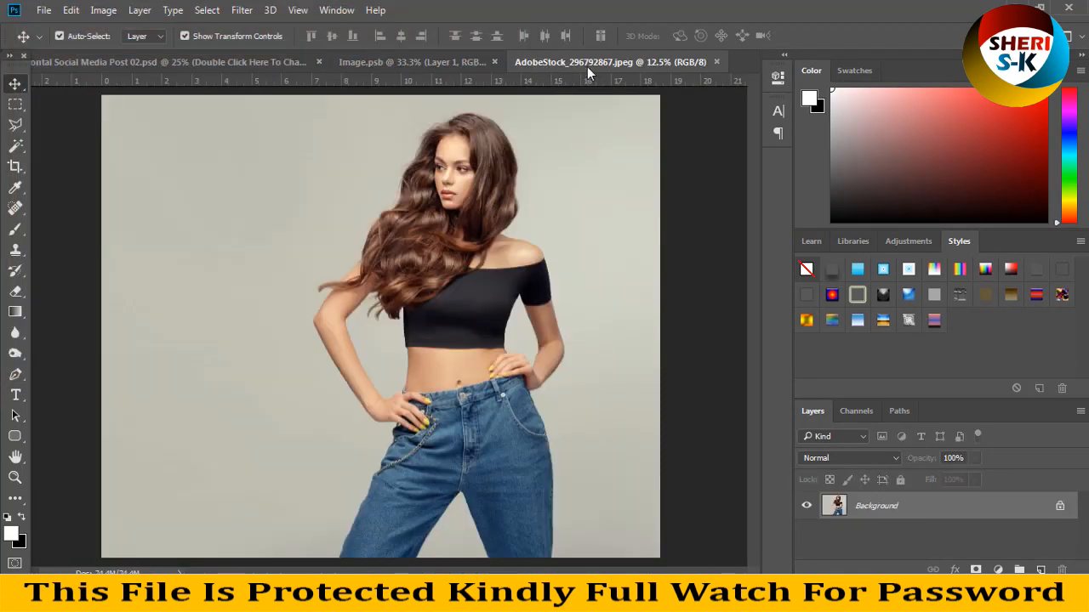
Copy the photo into Image.psb over the blue layer and save the smart object to update the horizontal post.
left_click_drag(587, 67, 281, 271)
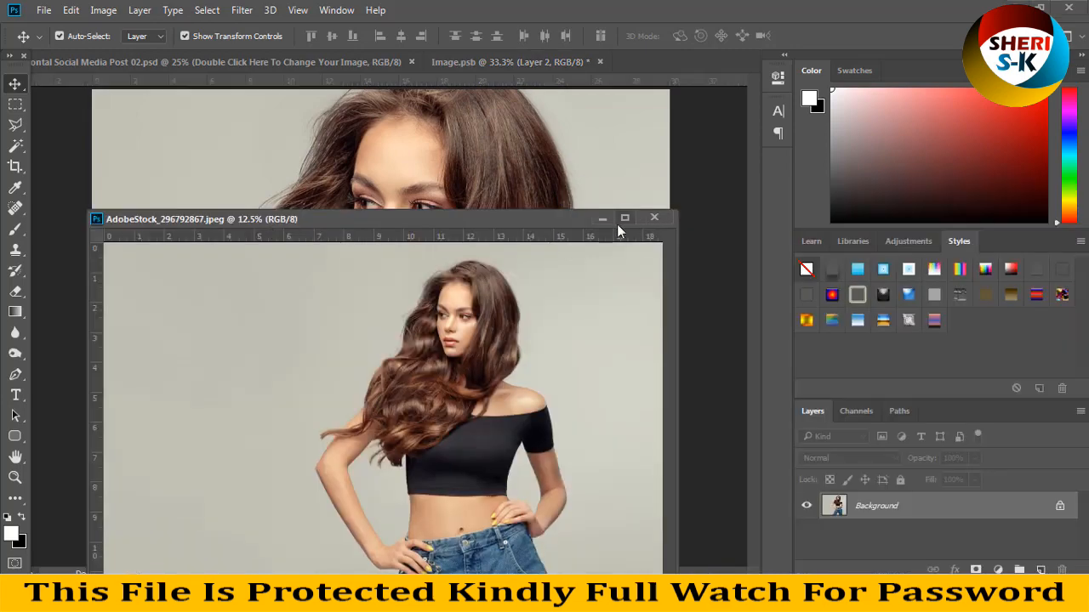
left_click(648, 219)
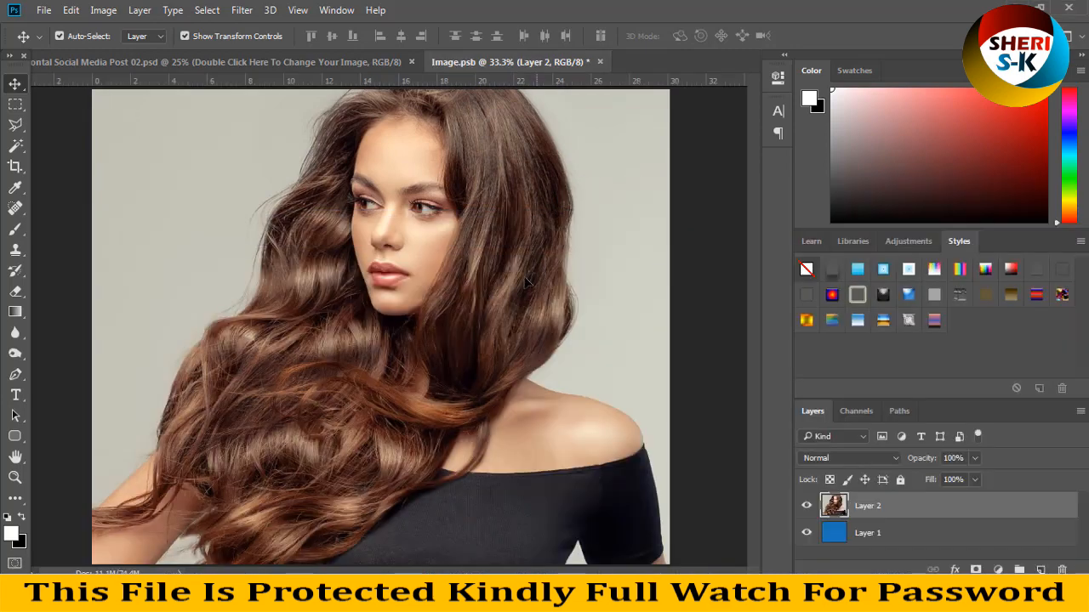
key("ctrl+minus")
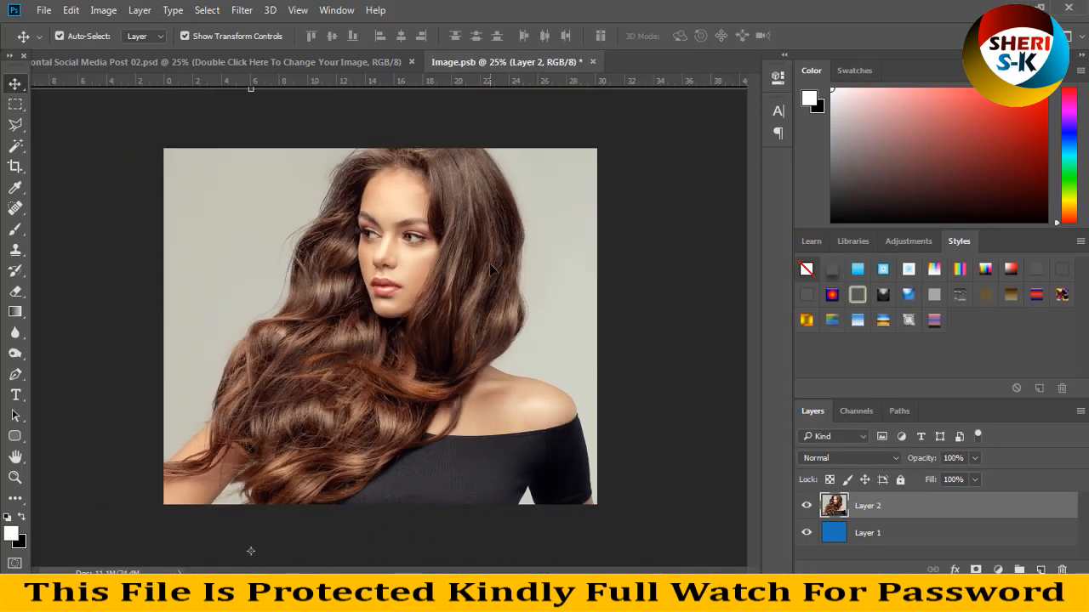
key("ctrl+s")
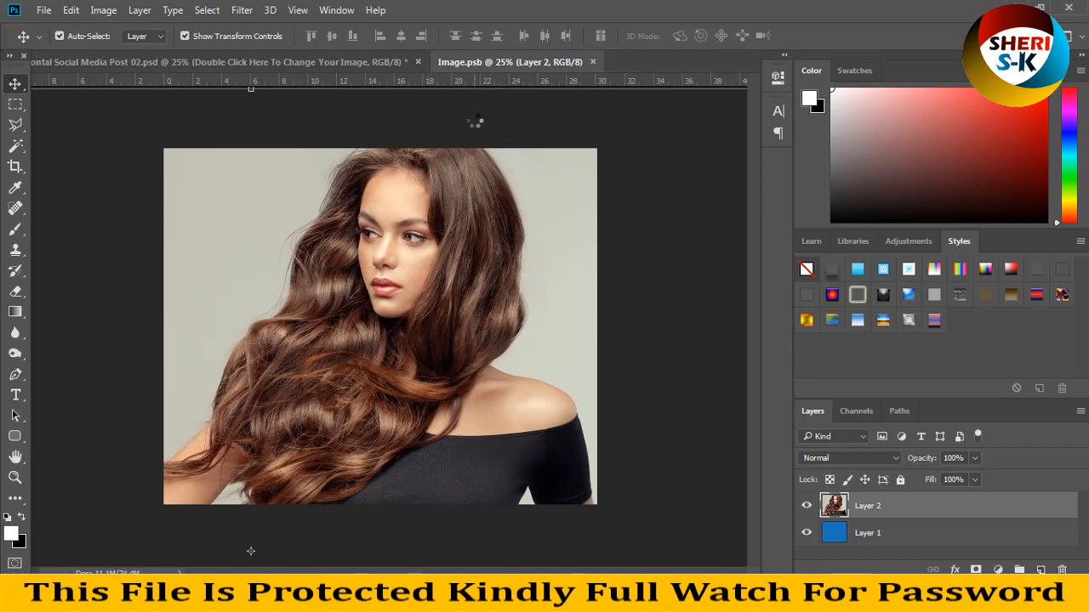
left_click(332, 66)
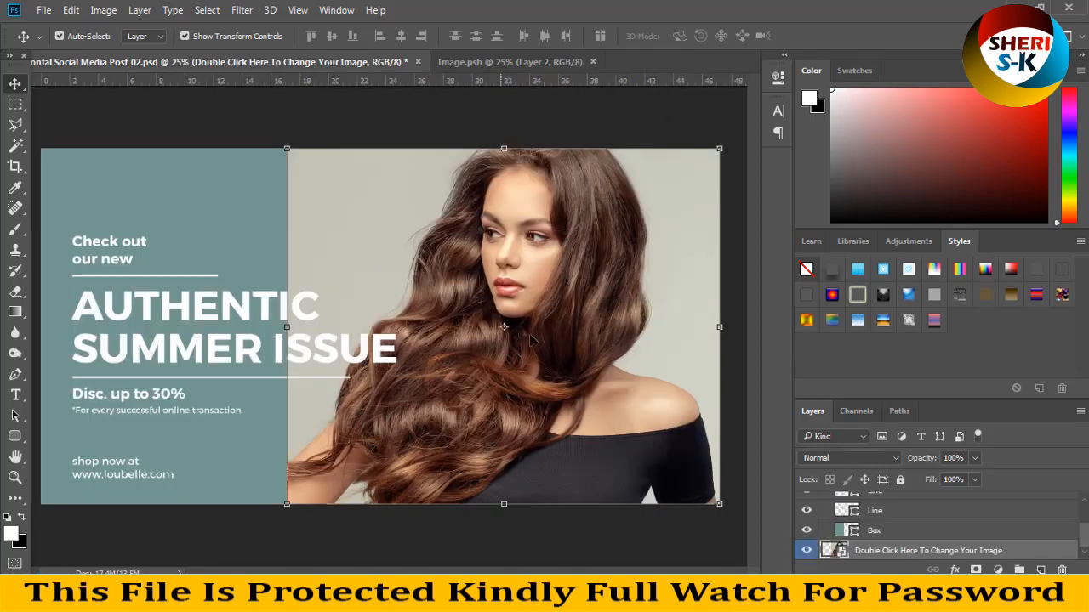
Recolour the teal box behind the text to #282226, sampled from the woman's black top in the photo.
left_click(225, 234)
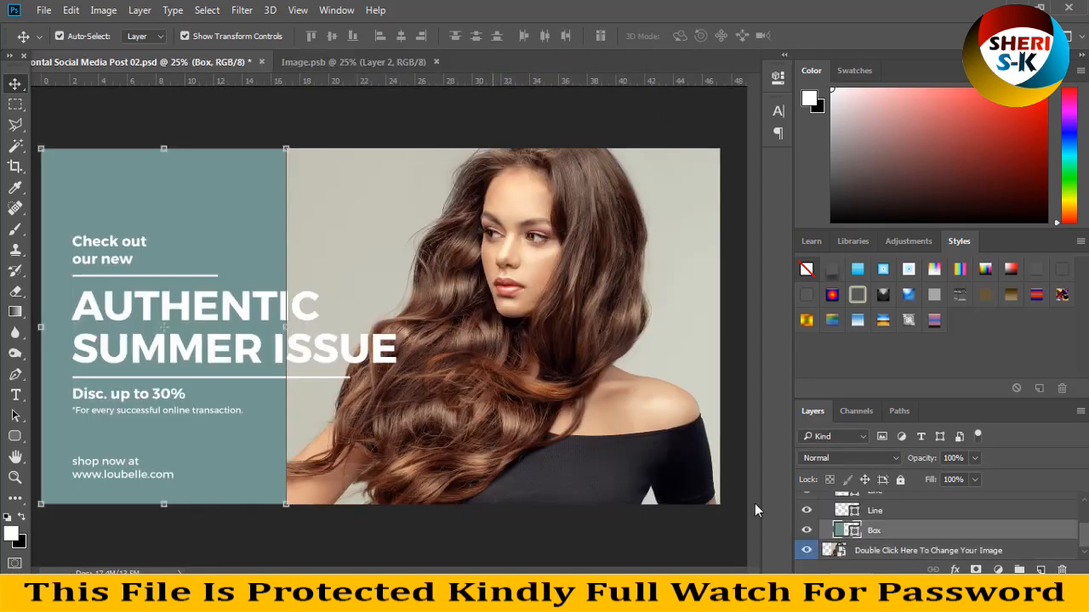
double_click(851, 531)
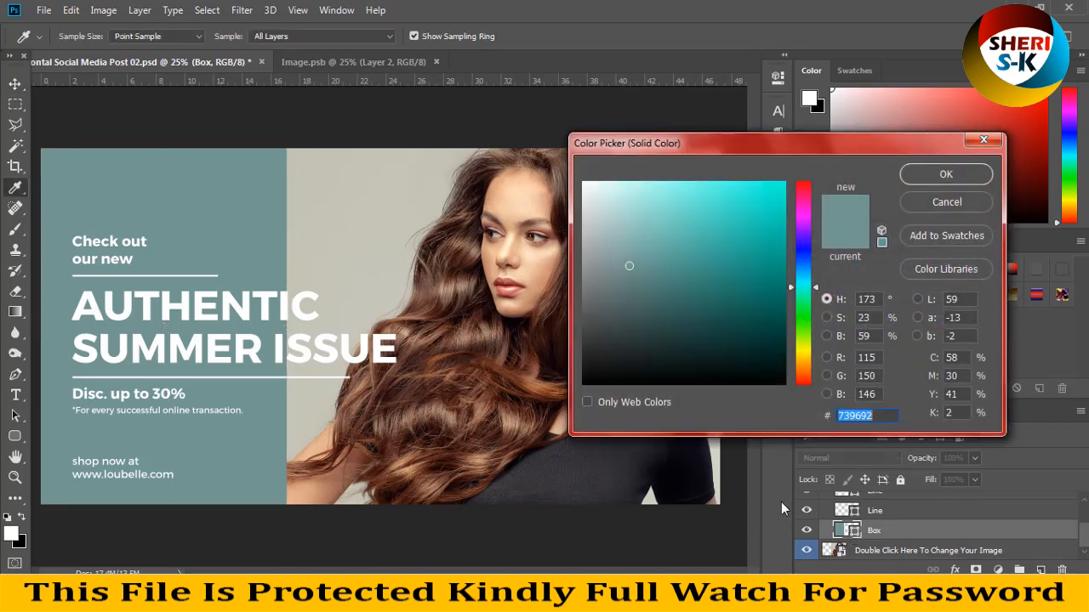
left_click(561, 464)
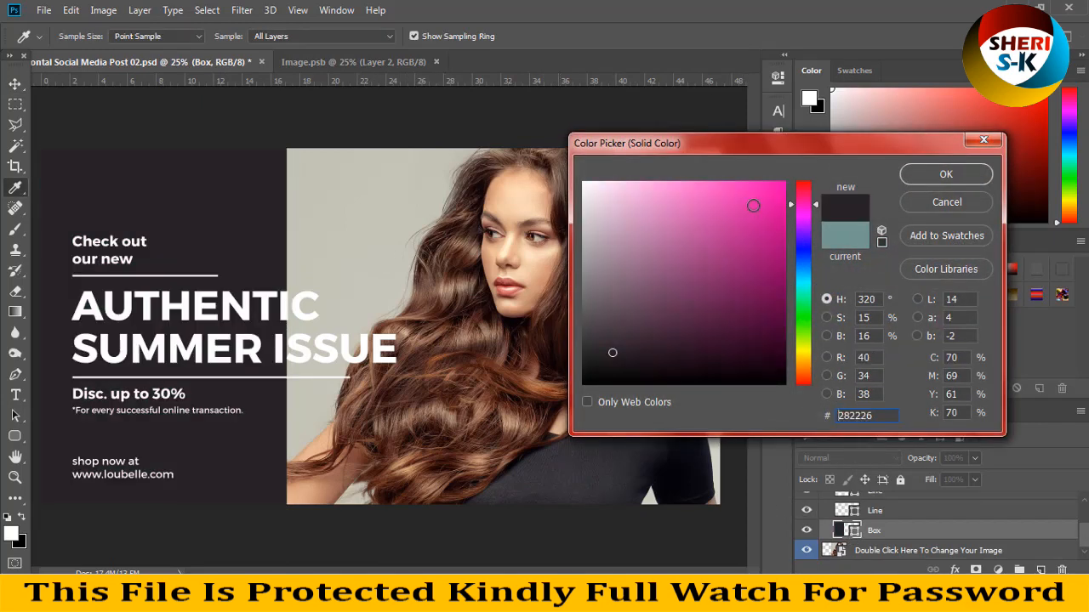
left_click(926, 178)
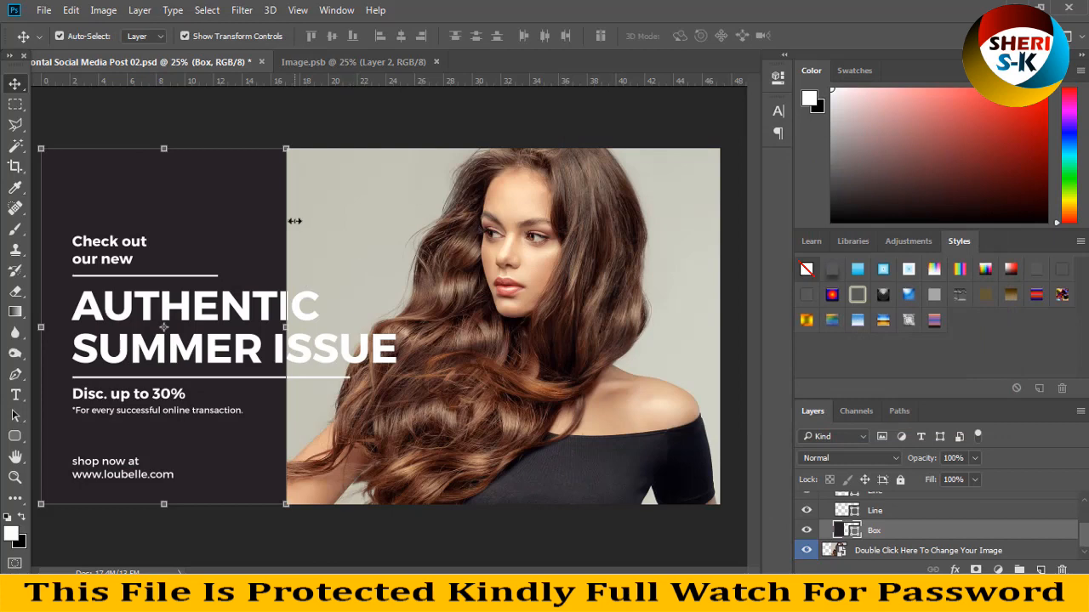
Select the AUTHENTIC SUMMER ISSUE headline, and close Image.psb and Horizontal Social Media Post 02.psd.
left_click(189, 315)
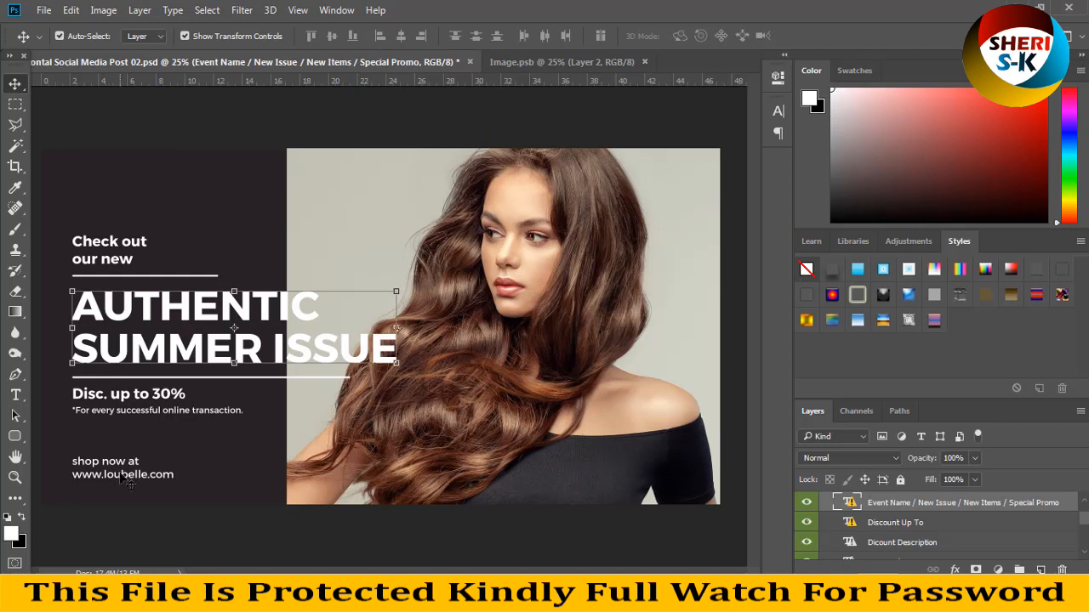
left_click(644, 62)
left_click(471, 62)
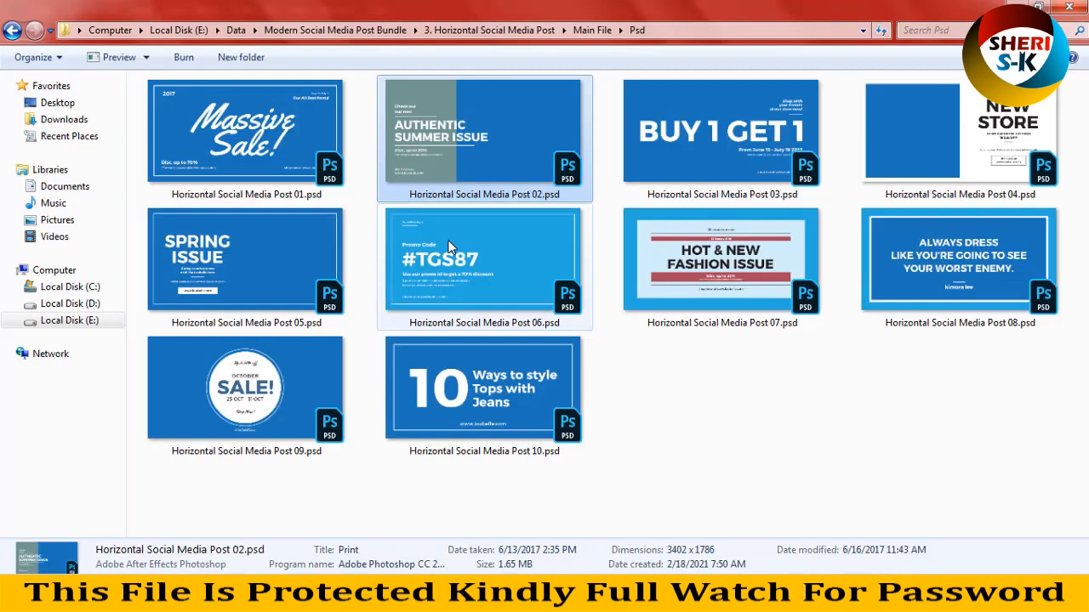
Preview Horizontal Social Media Post 09.psd in Windows Photo Viewer and close the preview.
left_click(234, 417)
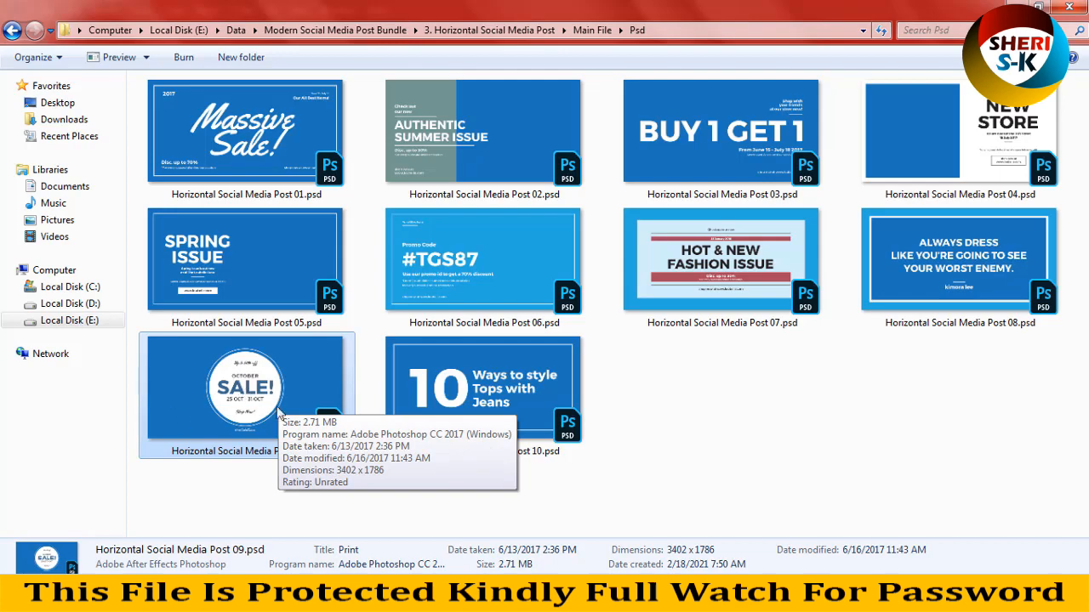
double_click(260, 385)
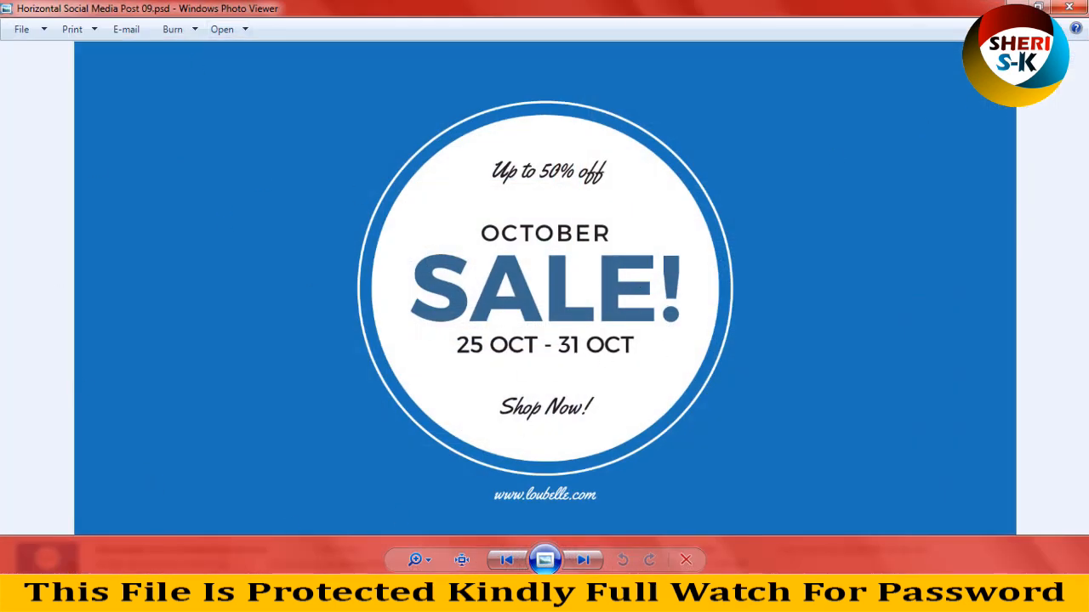
left_click(1069, 6)
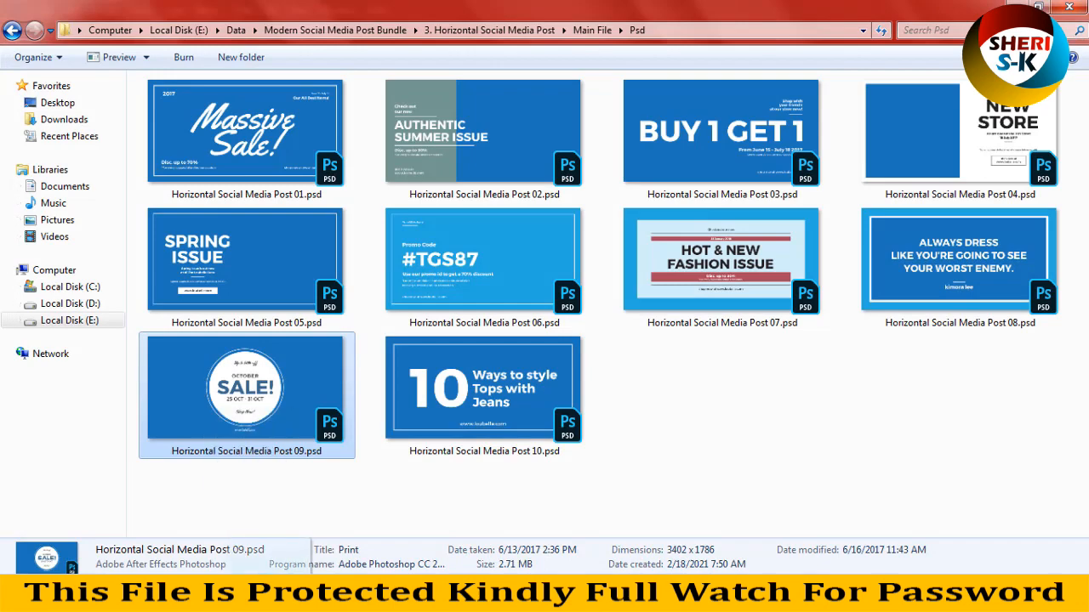
Open Horizontal Social Media Post 09.psd in Photoshop and open the contents of its "Double Click Here To Change Your Image" smart object.
key("alt+Tab")
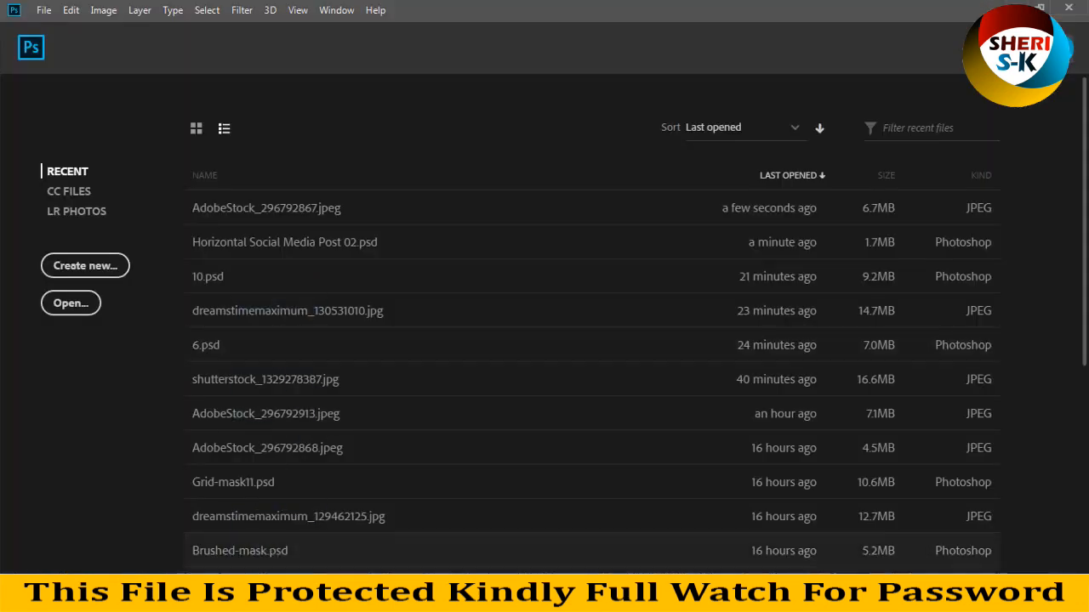
mouse_move(318, 596)
left_click(304, 466)
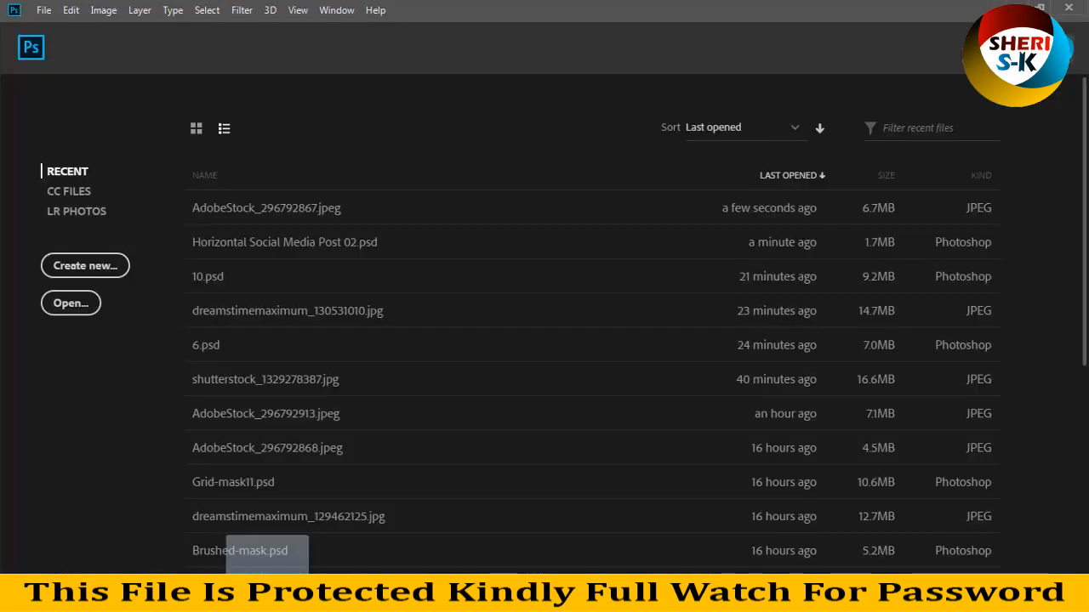
left_click_drag(271, 566, 360, 144)
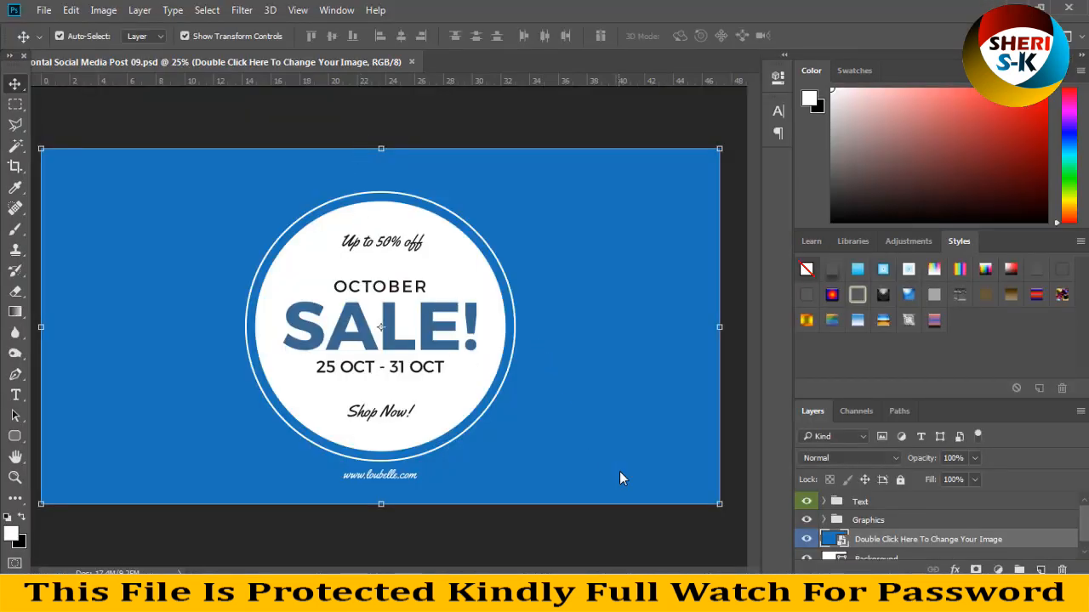
double_click(841, 541)
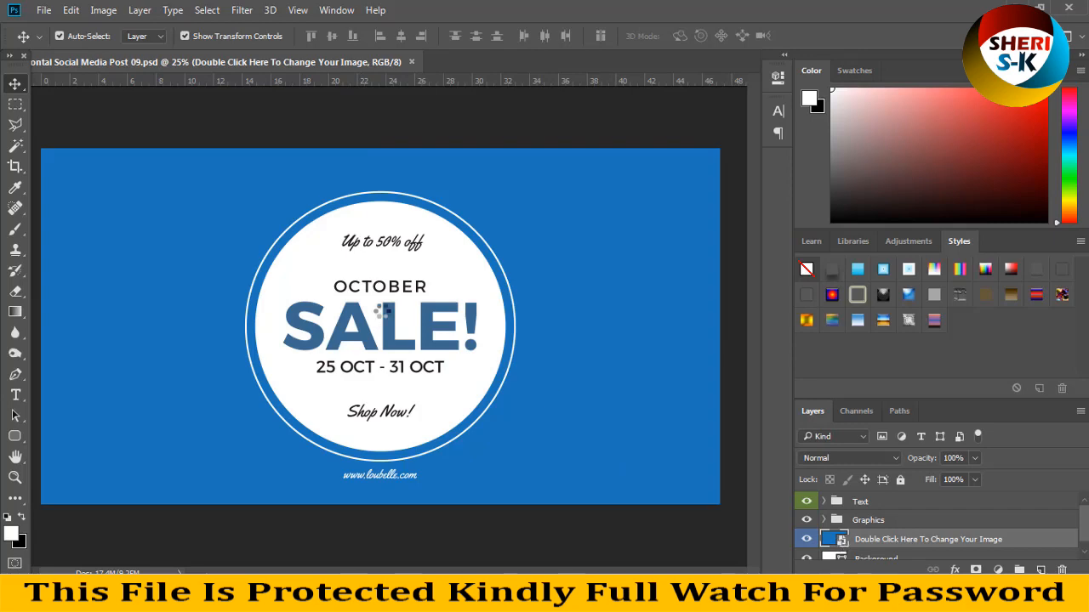
Open the photo 19168.jpg from the "hairstyle and cup in hand" folder and float it in its own window.
left_click(38, 10)
left_click(52, 41)
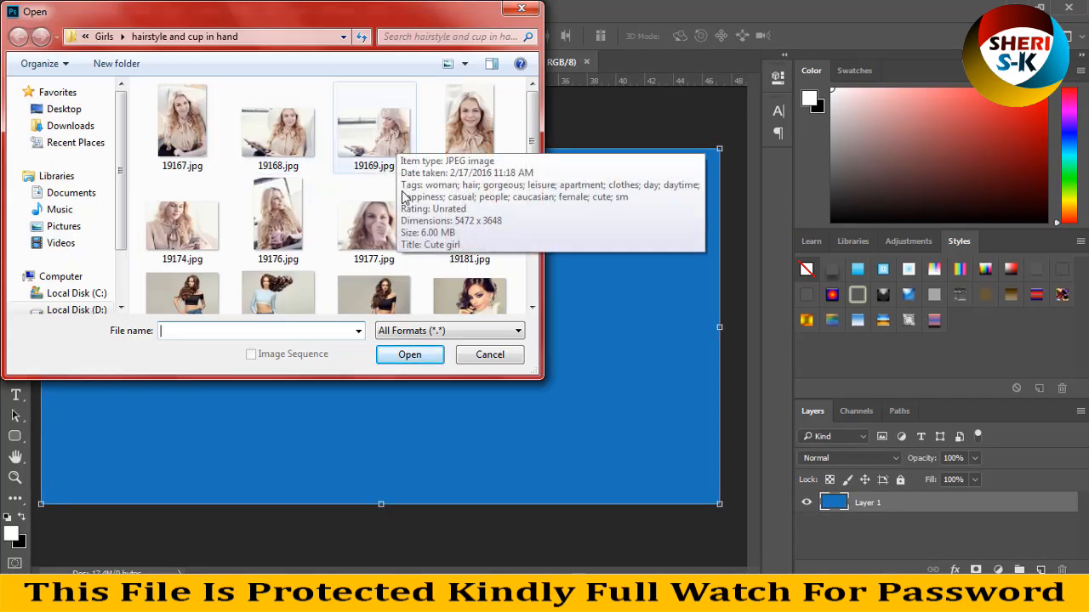
scroll(252, 230, "down", 1)
scroll(252, 230, "up", 2)
left_click(369, 142)
left_click(274, 138)
double_click(273, 137)
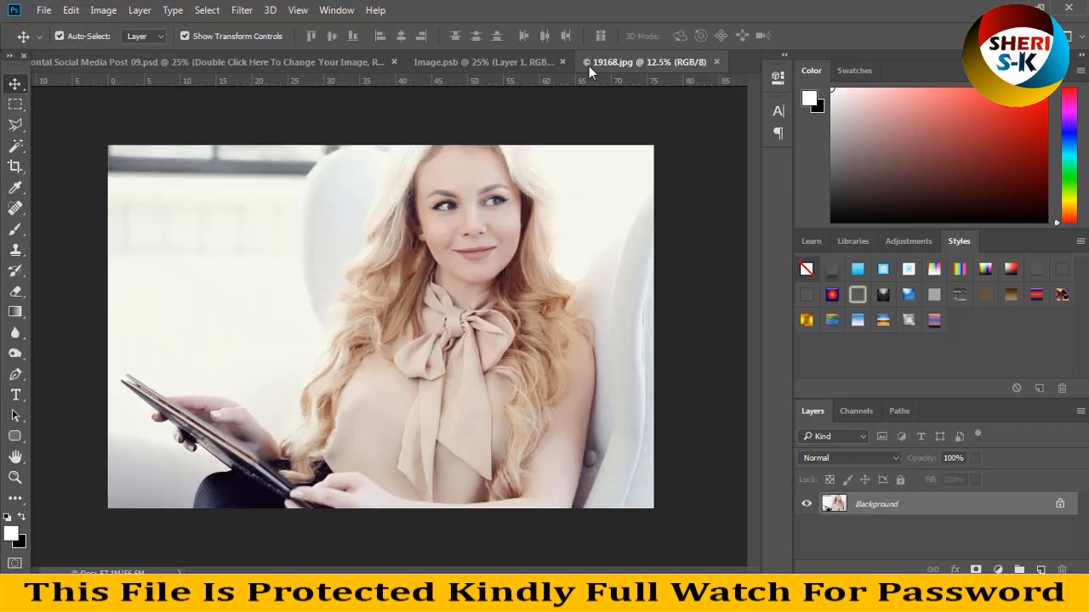
left_click_drag(591, 66, 187, 257)
Try copying the photo into Image.psb at full size and again after resizing it to 2000 pixels wide.
left_click_drag(294, 273, 233, 278)
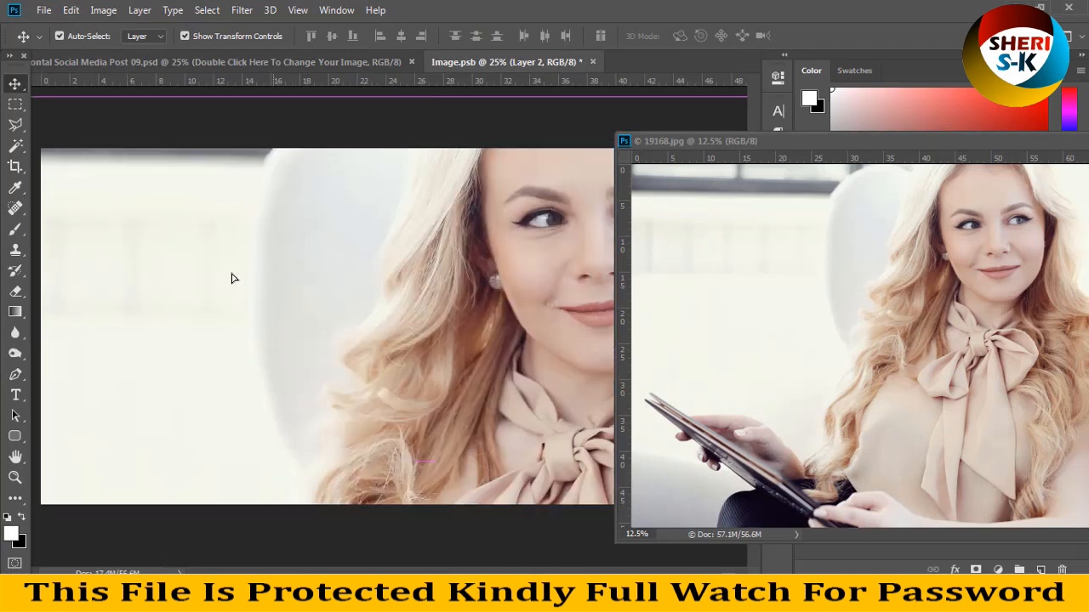
key("Delete")
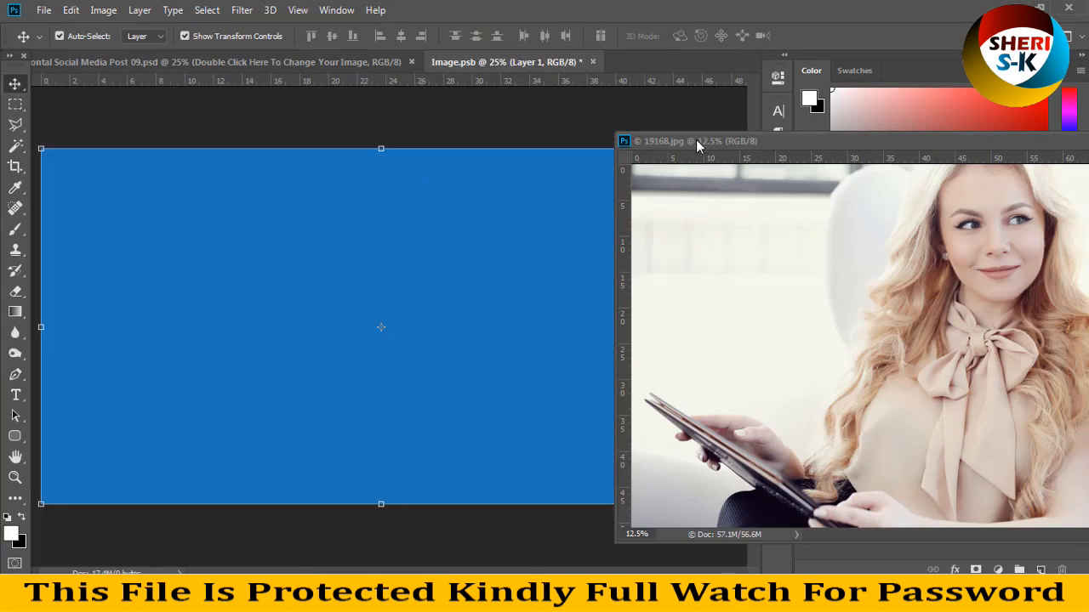
right_click(699, 142)
left_click(729, 192)
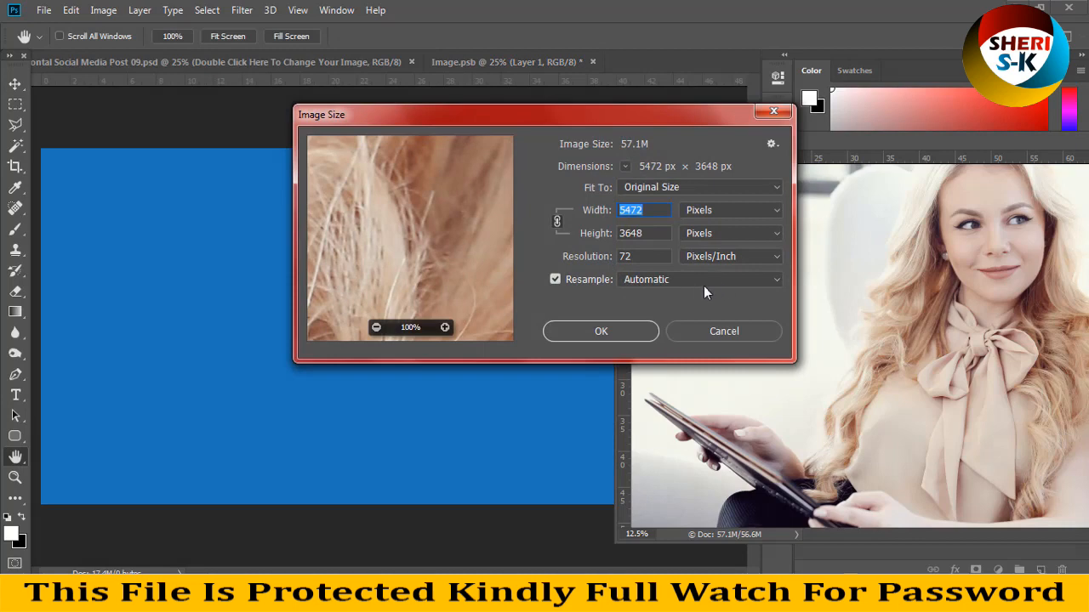
type("200")
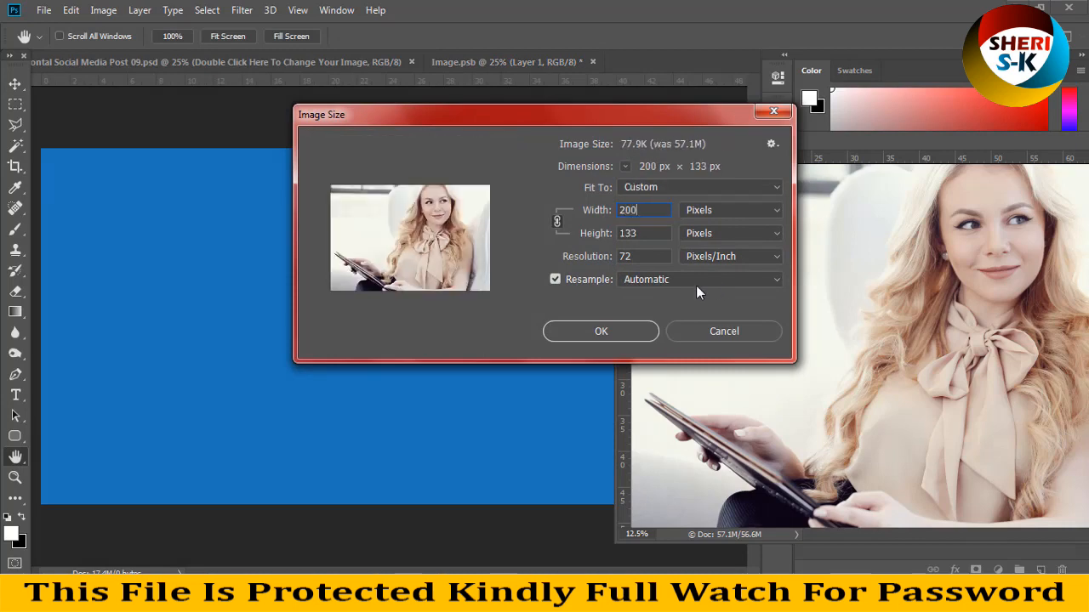
type("0")
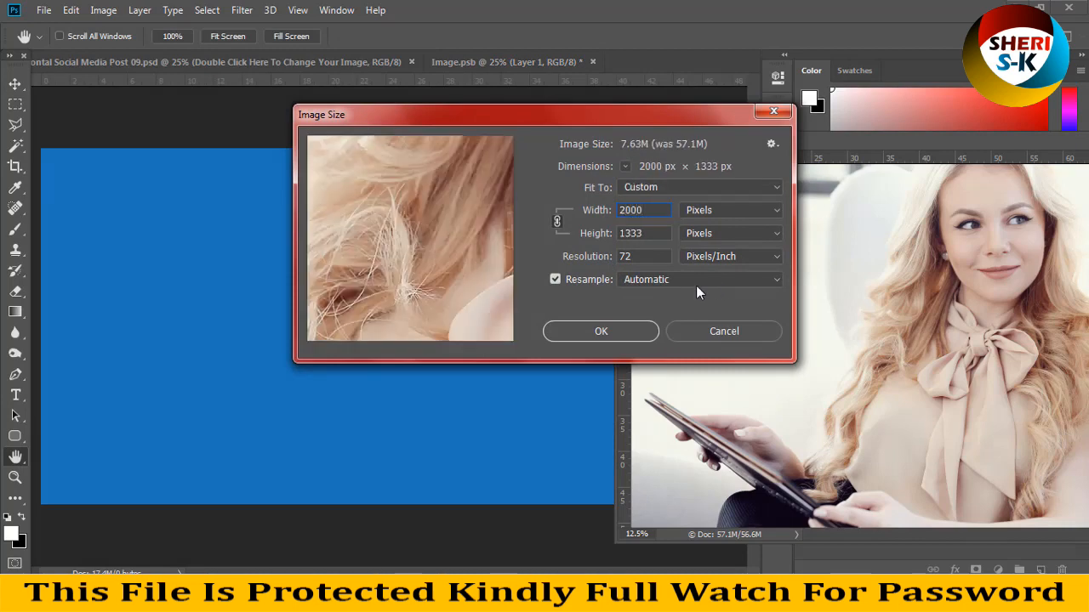
key("Return")
left_click_drag(654, 250, 342, 347)
key("ctrl+z")
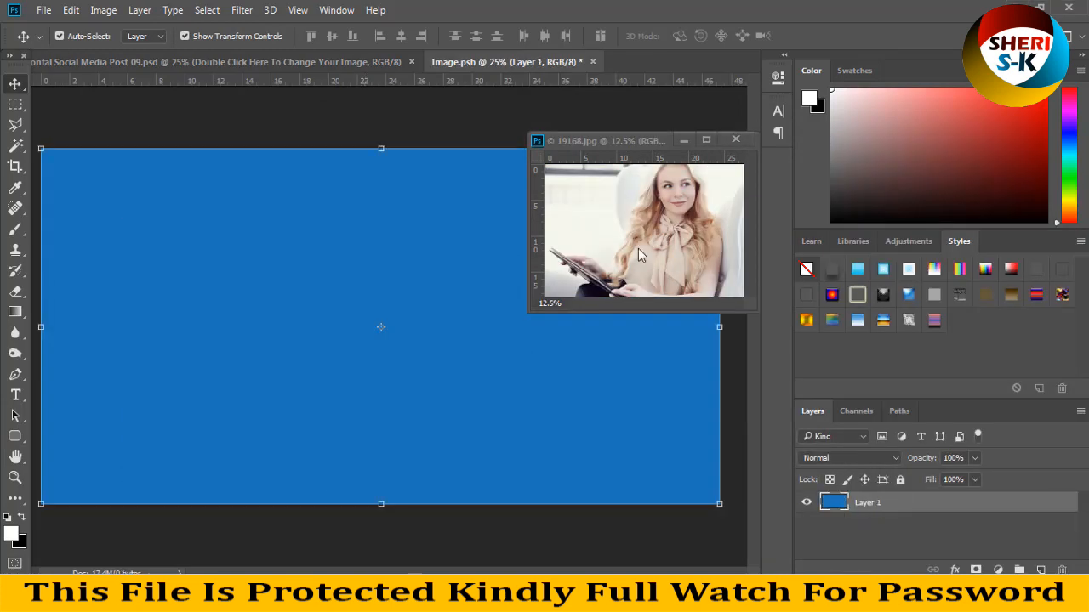
left_click(646, 238)
key("ctrl+z")
Resize the photo 19168.jpg to 3000 pixels wide with its proportions kept.
right_click(587, 143)
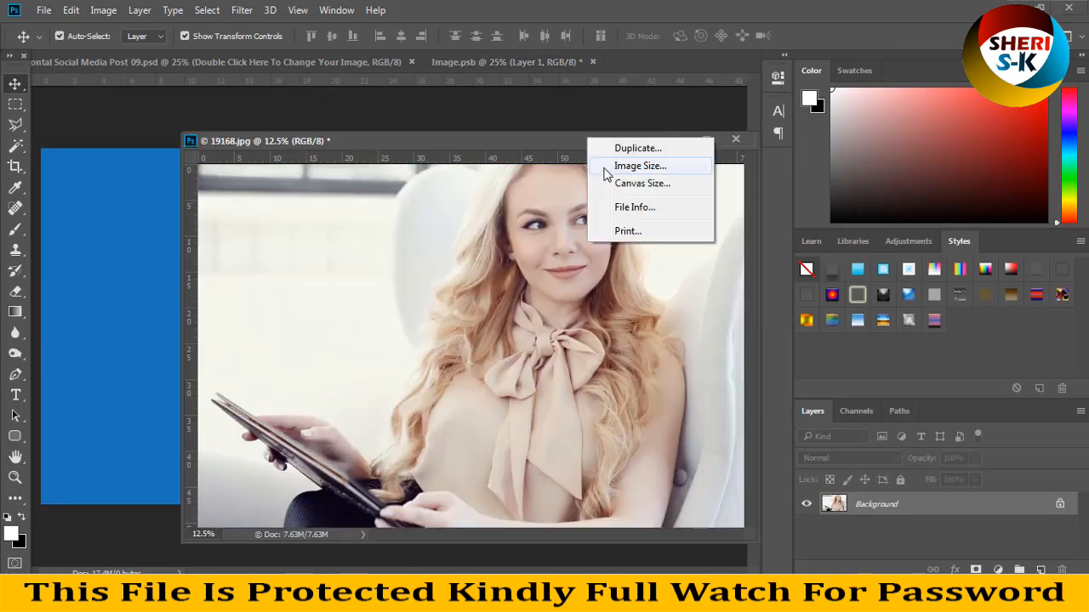
left_click(605, 169)
key("Return")
key("v")
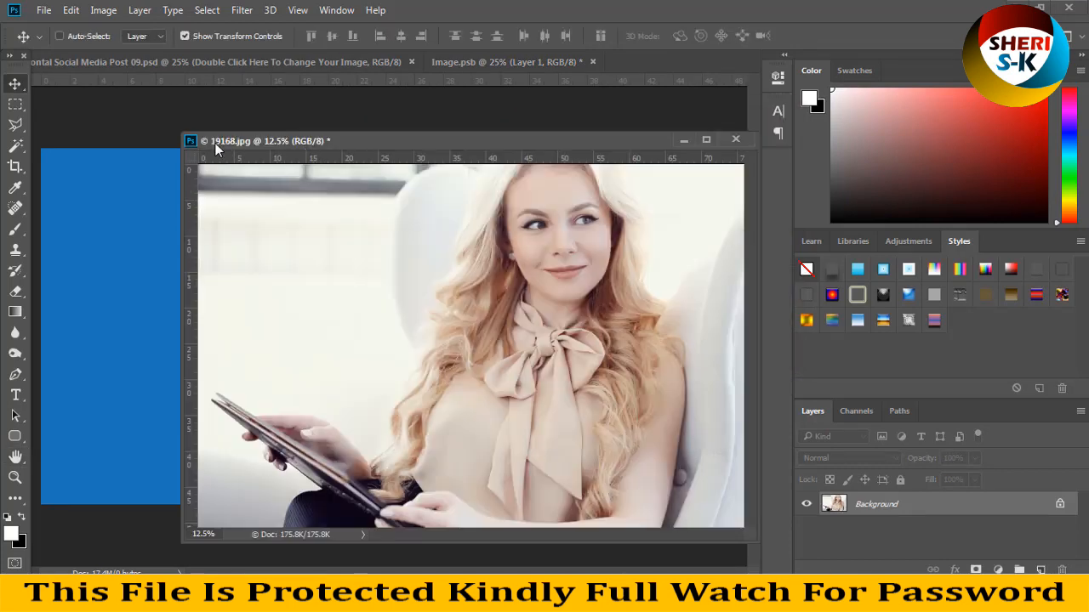
right_click(295, 142)
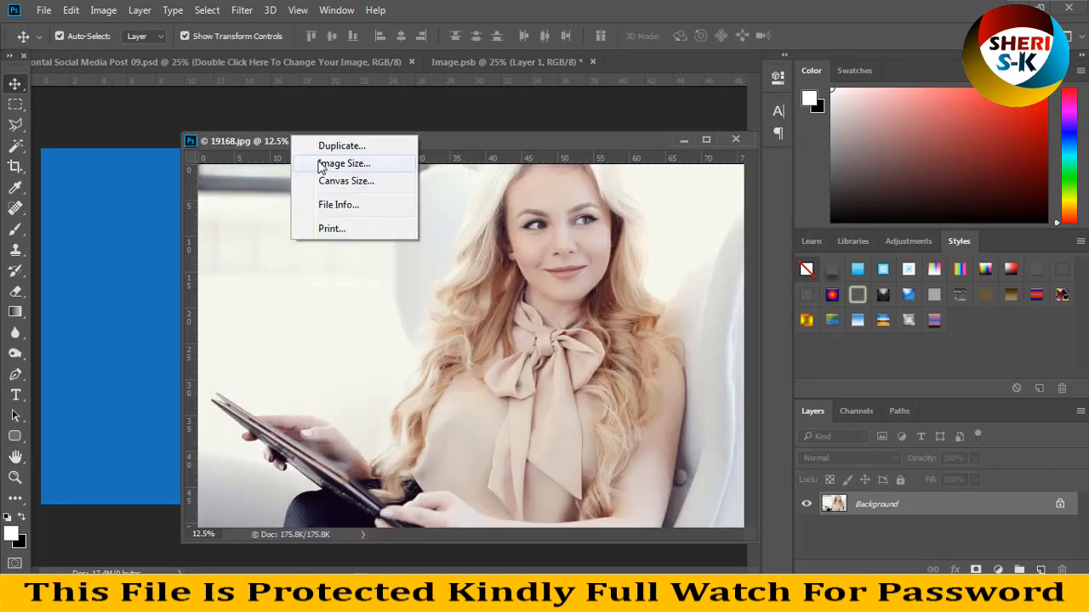
left_click(316, 163)
type("000")
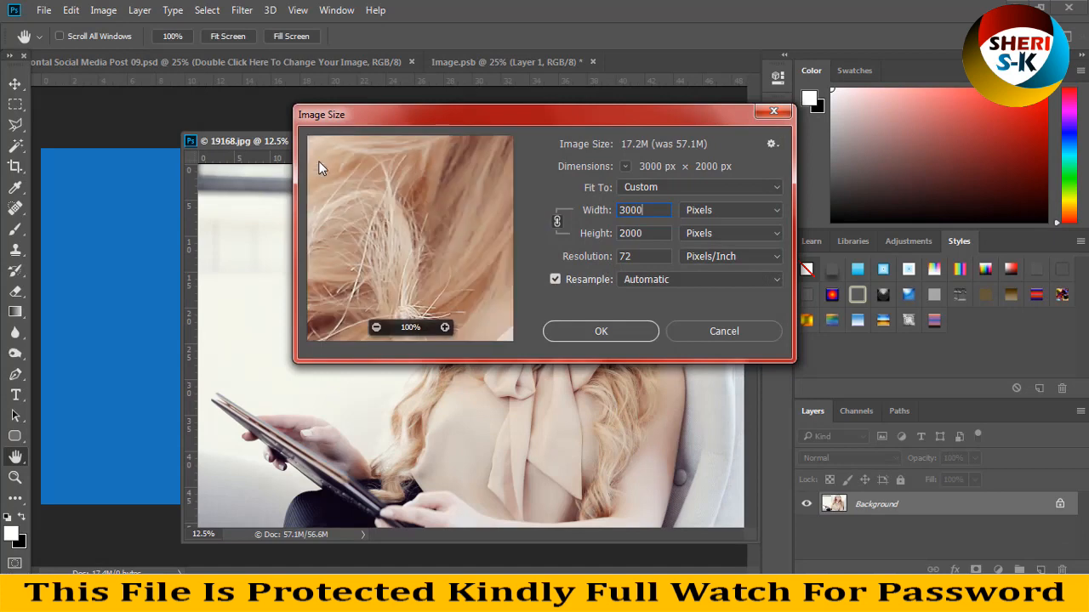
key("Return")
Copy the resized photo into Image.psb, position it over all but the blue layer's left strip, and save to update post 09.
left_click_drag(581, 360, 454, 176)
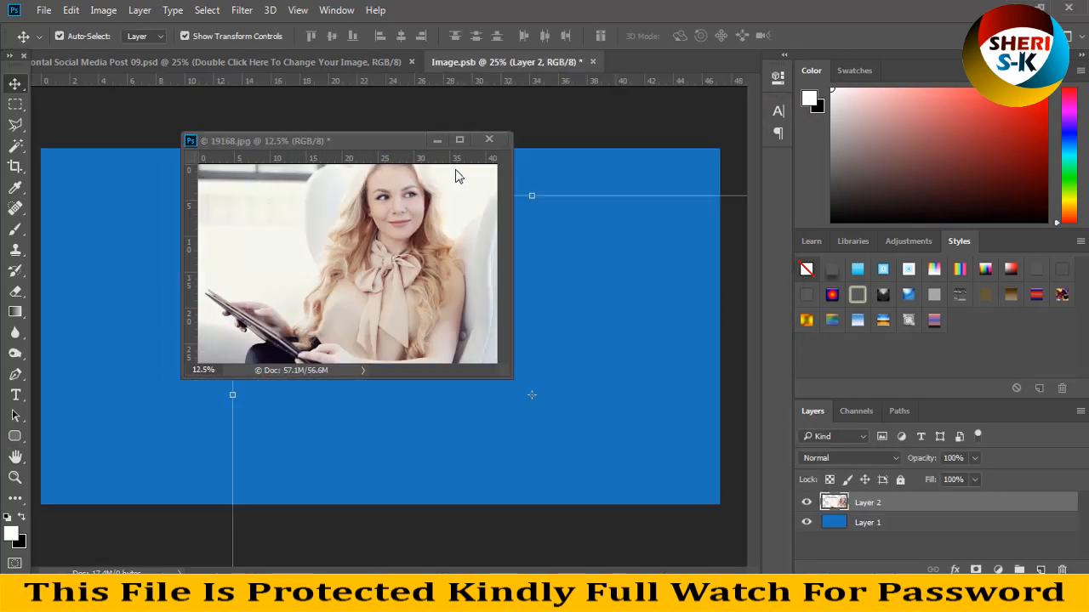
left_click(489, 138)
left_click(573, 237)
left_click_drag(569, 288, 466, 212)
key("ctrl+s")
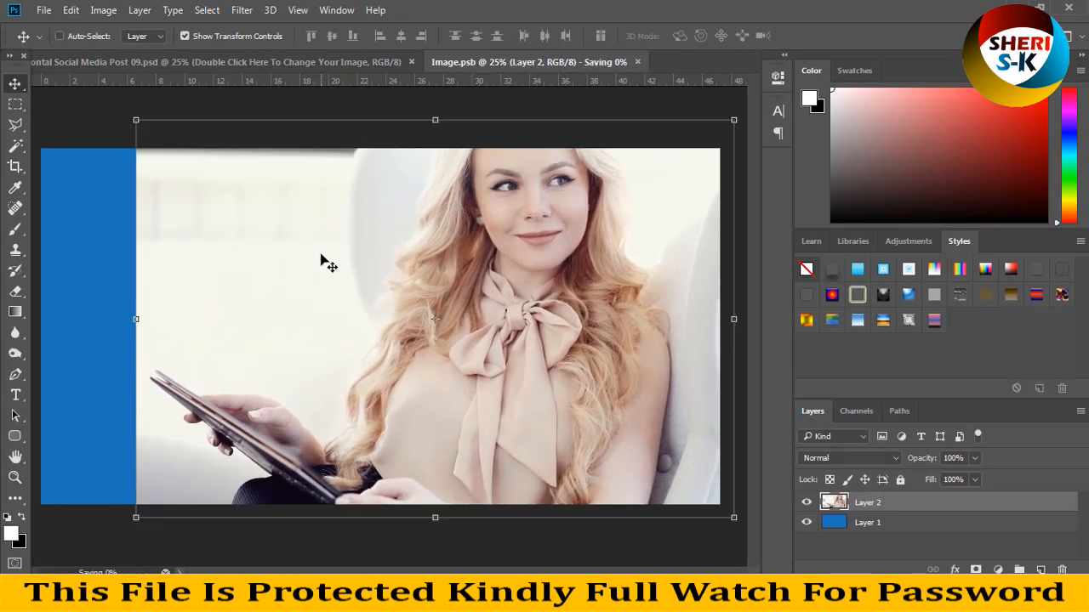
left_click(308, 65)
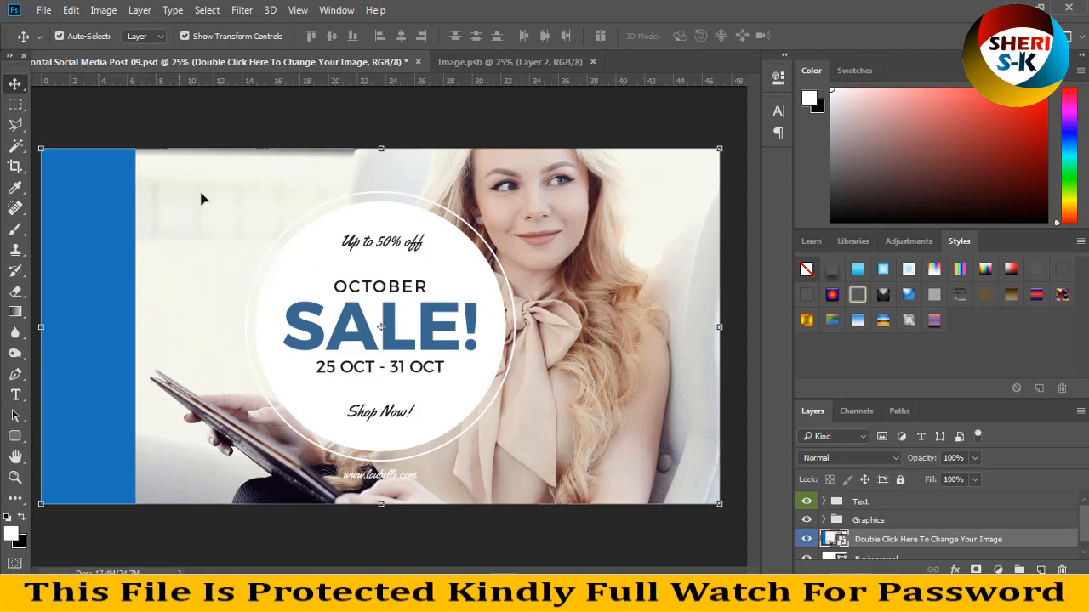
Shift the photo smart object left until the blue strip leaves the canvas, and try enlarging it to about 123% by 107%.
left_click_drag(150, 252, 48, 244)
left_click_drag(618, 317, 714, 321)
left_click_drag(722, 501, 763, 569)
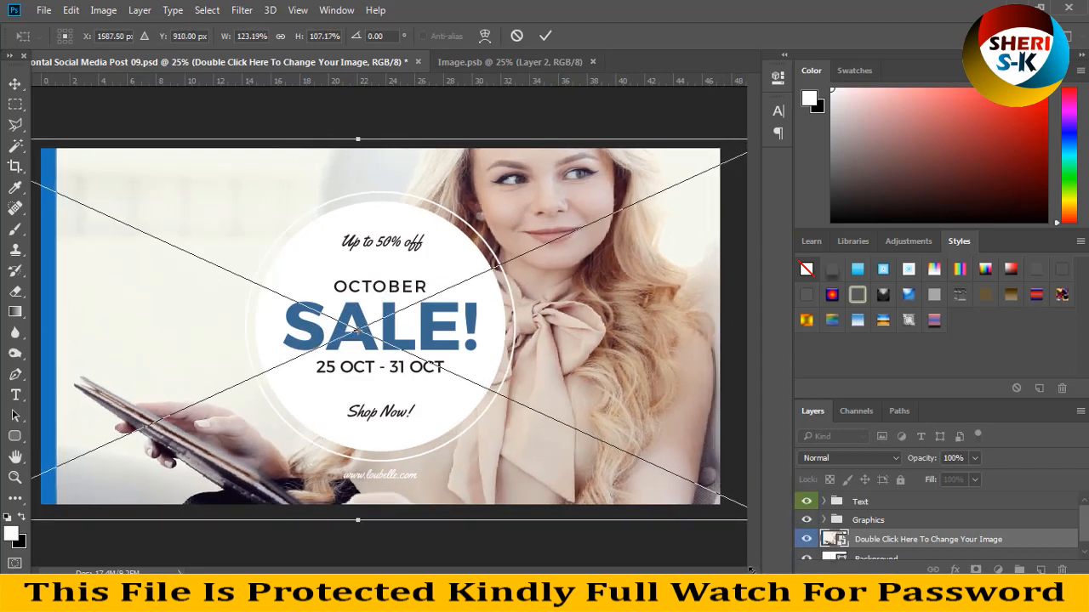
key("Escape")
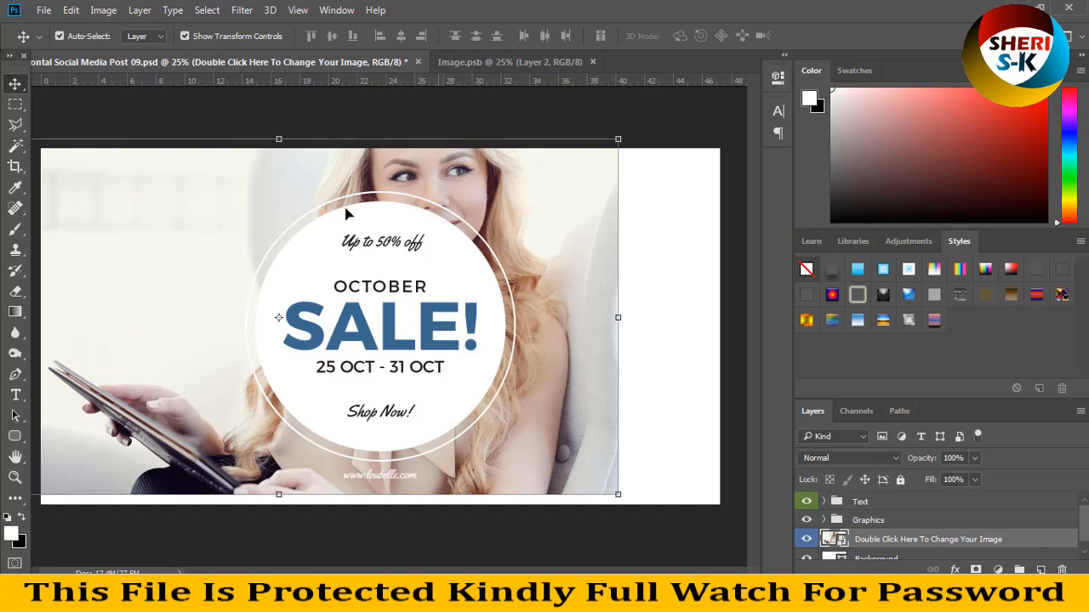
Select the white circle's layer in the Graphics group and open the photo 19170.jpg.
left_click(429, 266)
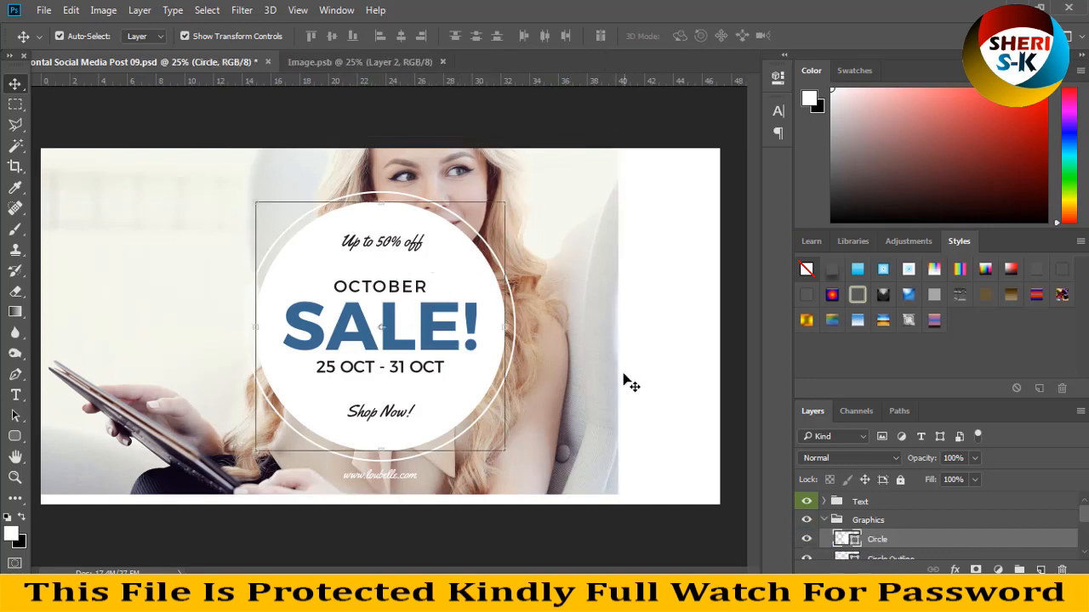
left_click(45, 10)
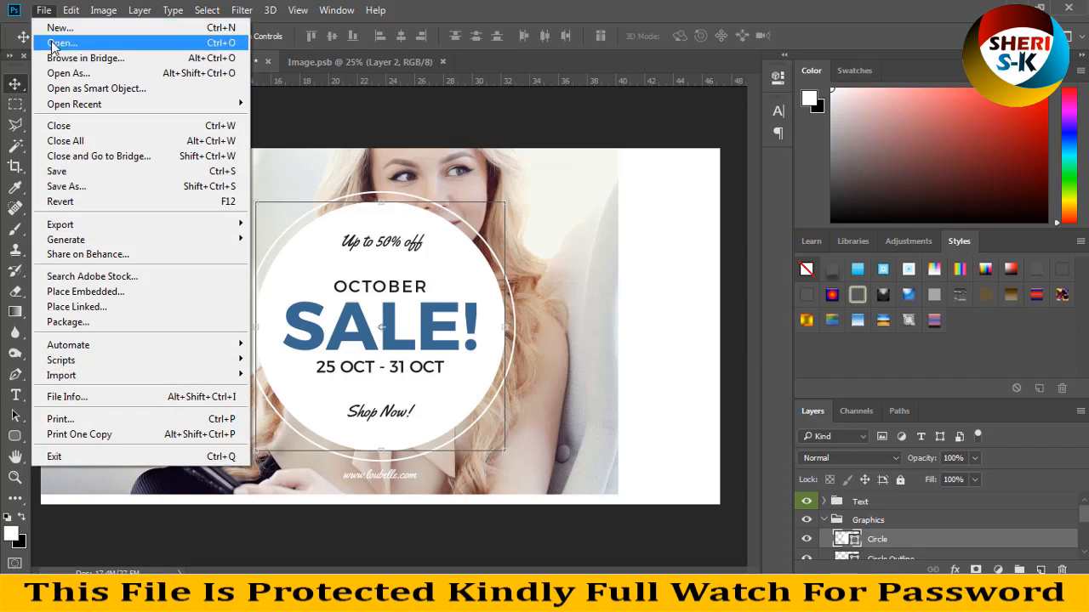
left_click(53, 41)
double_click(466, 127)
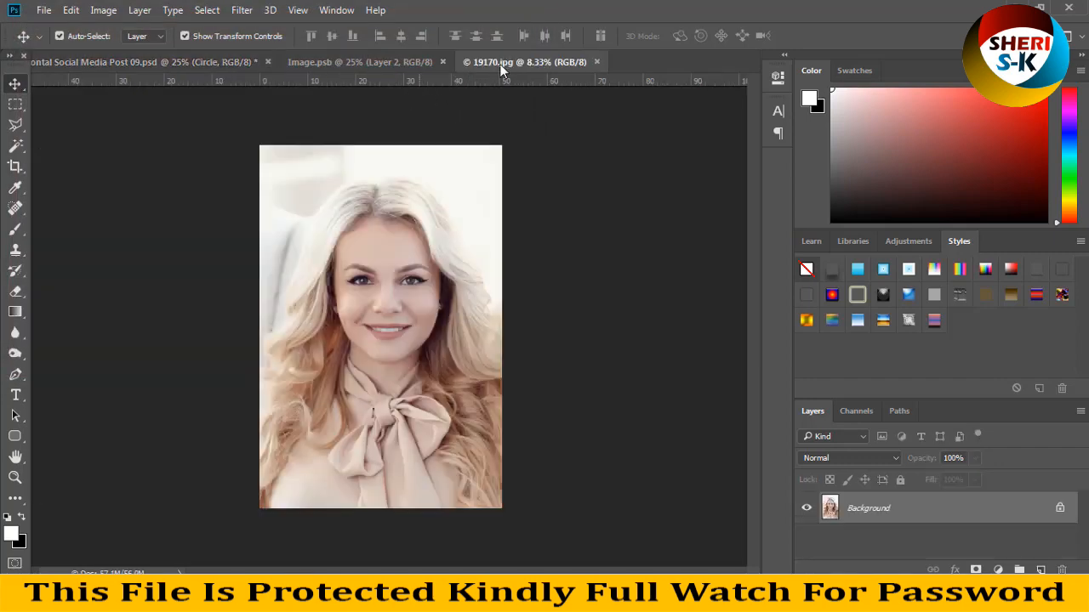
Float the photo 19170.jpg in its own window and resize it to 1000 pixels wide.
left_click_drag(502, 70, 575, 111)
right_click(575, 110)
left_click(608, 137)
type("1000")
key("Return")
Copy the portrait over the circle in post 09 and clip it to the Circle layer with a clipping mask.
left_click_drag(575, 193, 393, 313)
left_click_drag(397, 223, 438, 220)
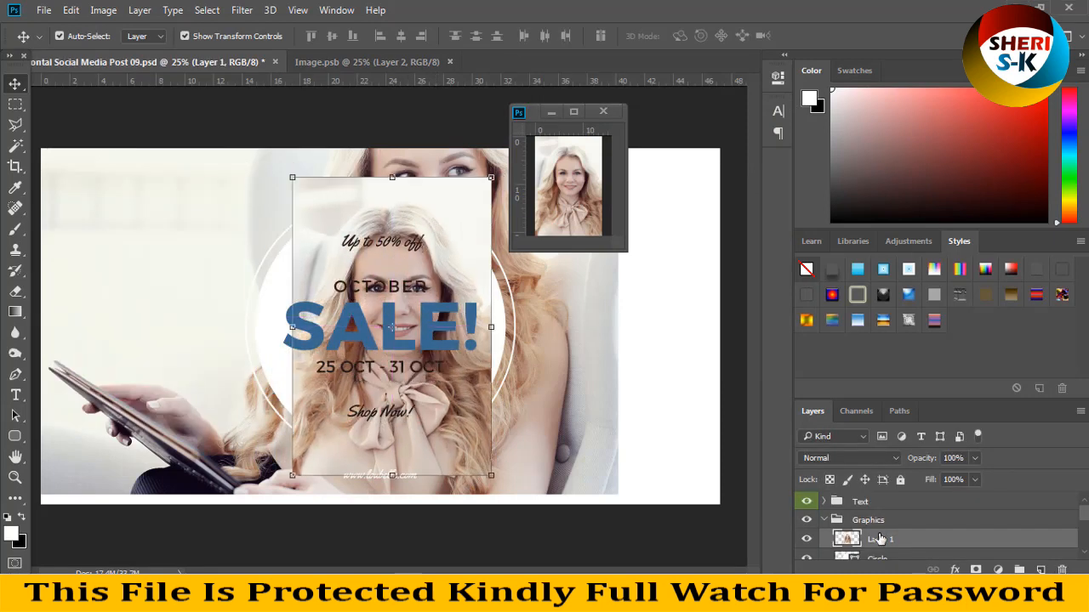
right_click(880, 538)
left_click(820, 254)
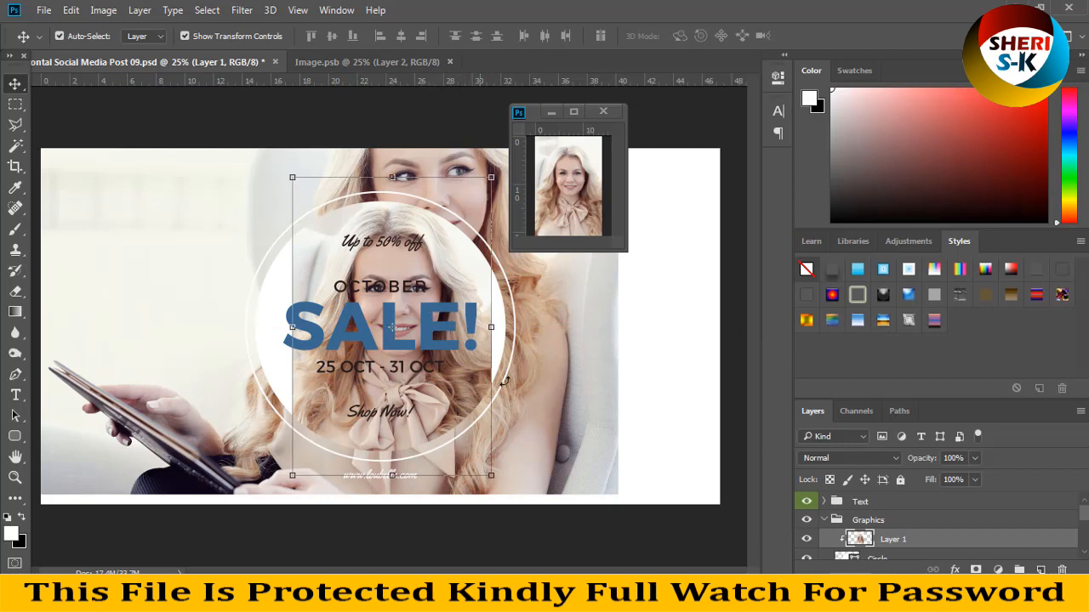
Enlarge and reposition the clipped portrait so it fills the whole circle, and delete the woman-with-tablet background photo.
left_click_drag(492, 477, 557, 568)
left_click_drag(287, 176, 249, 112)
left_click_drag(330, 247, 298, 259)
key("Return")
left_click(593, 352)
key("Delete")
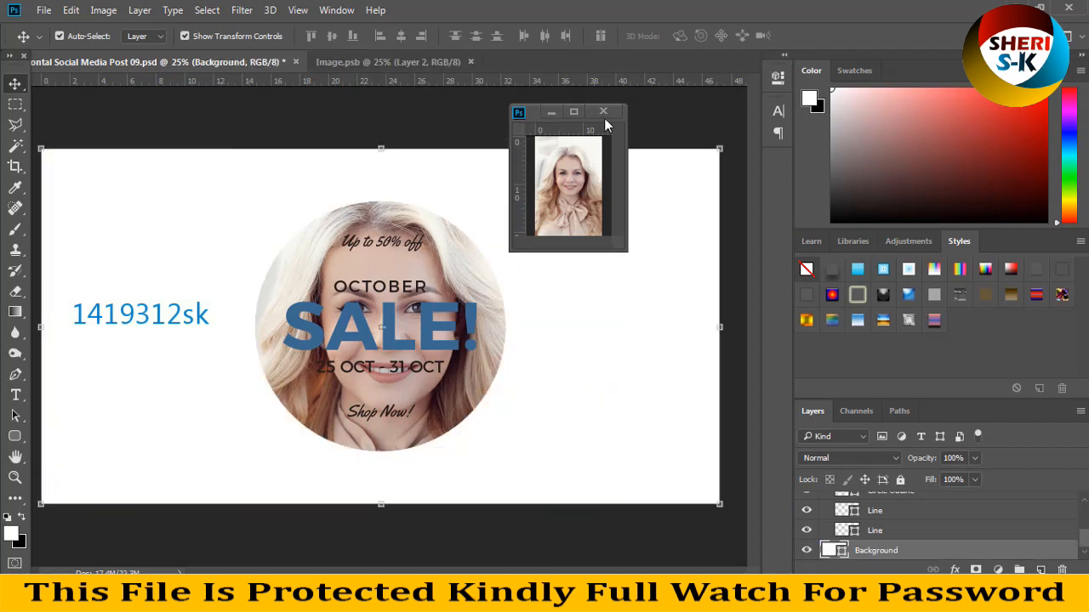
Close the portrait photo and Horizontal Social Media Post 09.psd without saving, and close Image.psb.
left_click(603, 111)
left_click(574, 235)
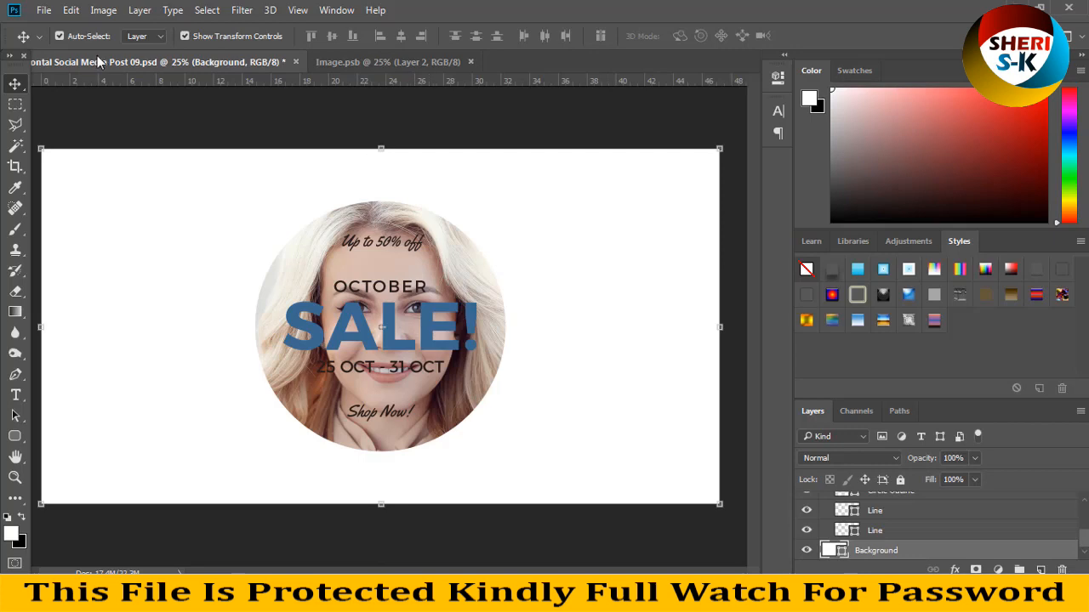
left_click(295, 62)
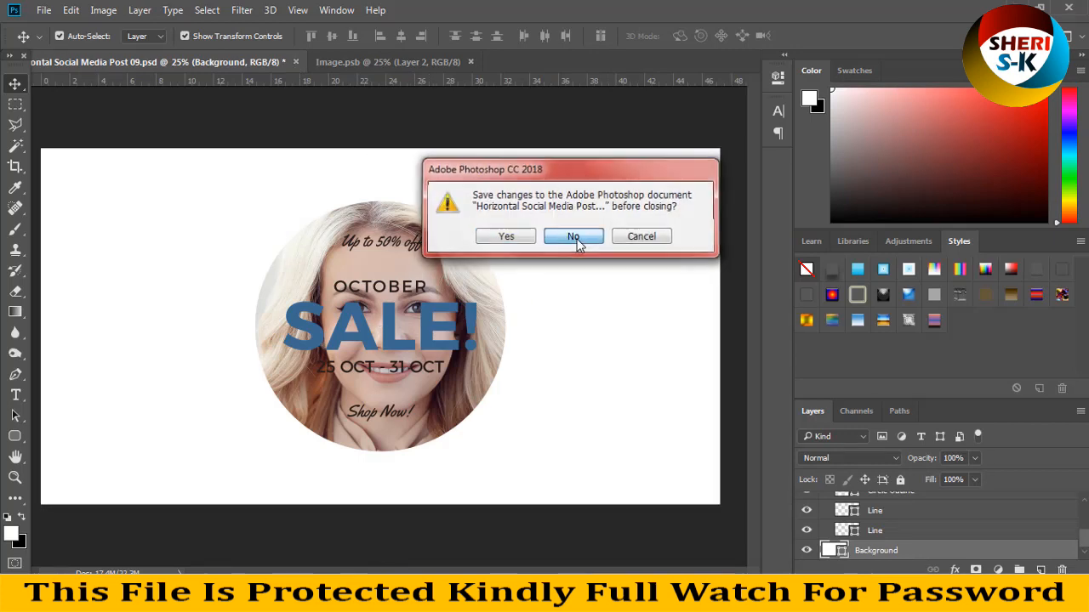
left_click(571, 235)
left_click(164, 62)
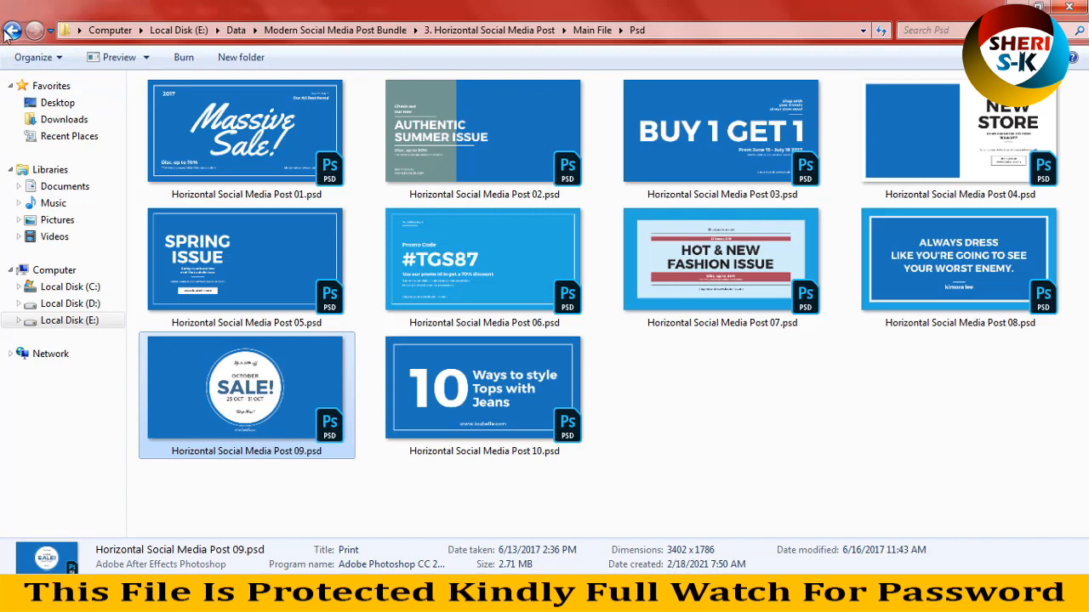
Open the Ai folder of the horizontal posts in the file browser and view its files as thumbnails.
left_click(11, 31)
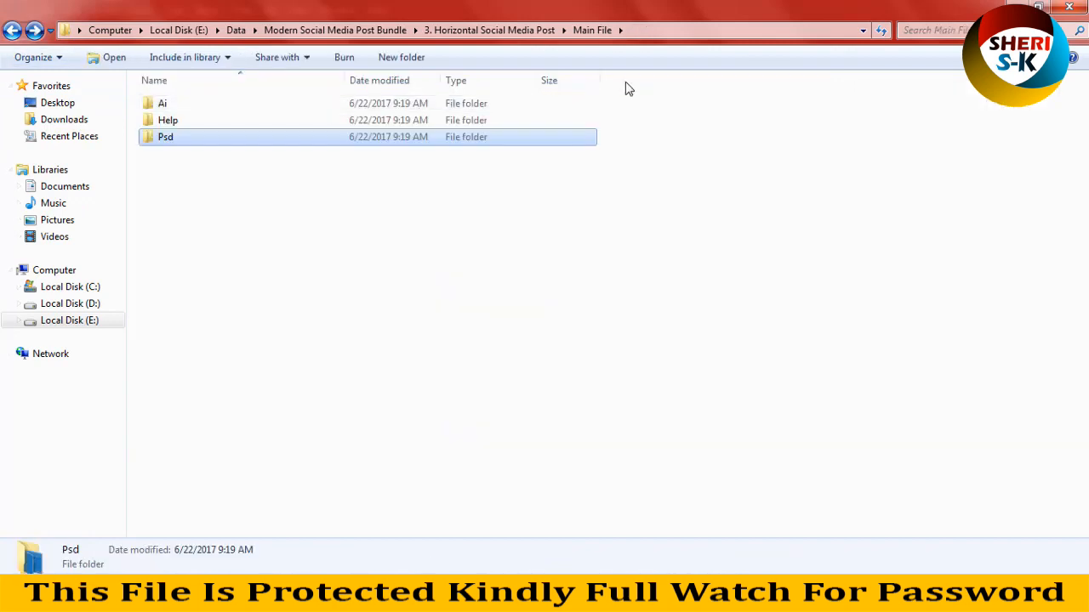
double_click(162, 105)
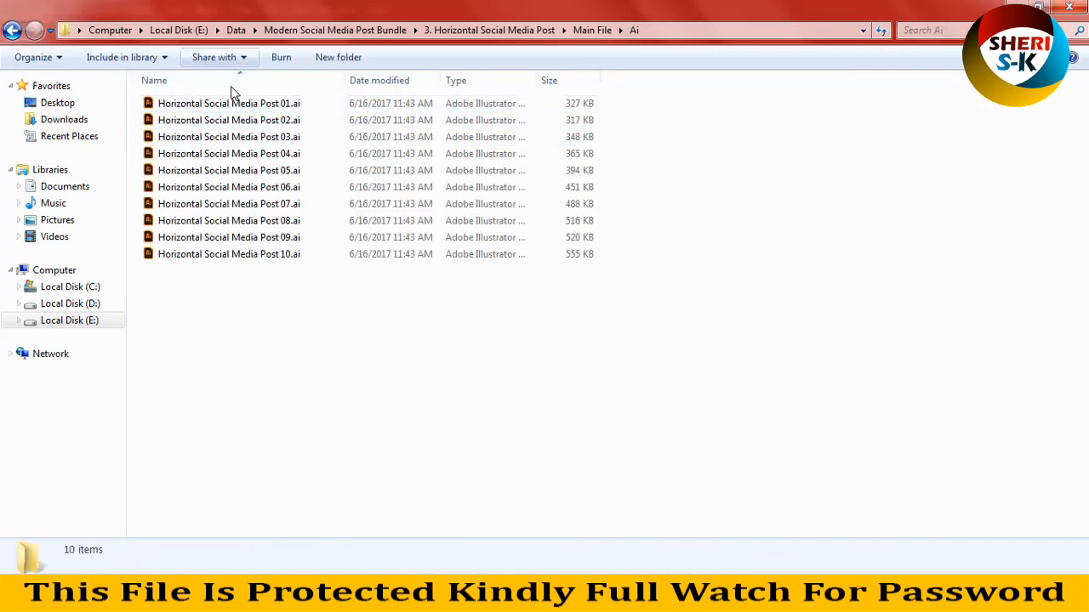
scroll(252, 141, "up", 3, "ctrl")
scroll(252, 141, "up", 2, "ctrl")
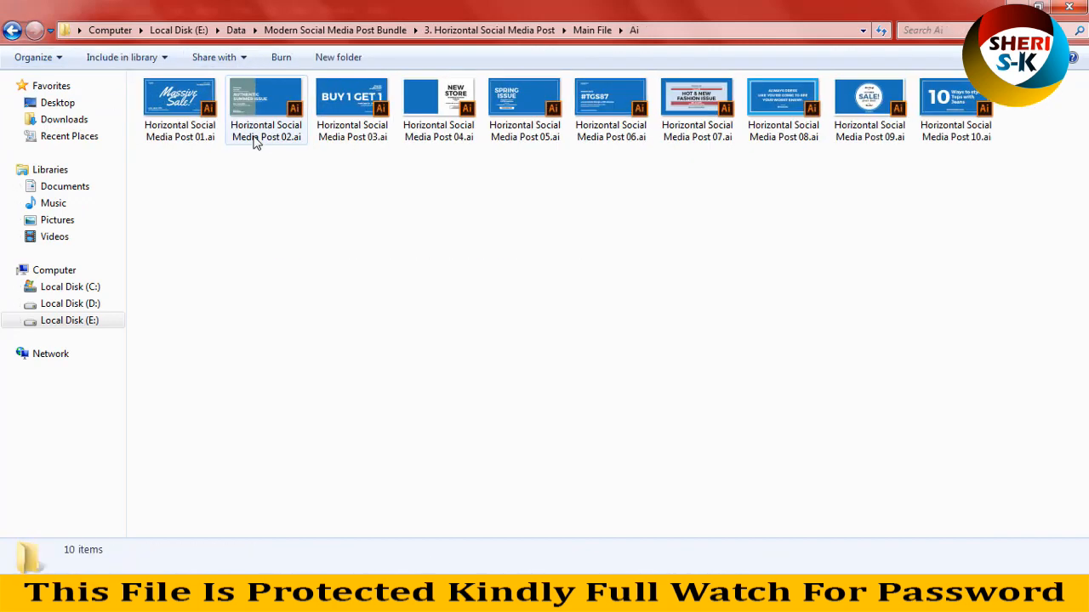
Go to the Psd folder of 2. Vertical Social Media Post, show thumbnails, and open Vertical Social Media Post 07.psd in Photoshop.
left_click(12, 31)
left_click(14, 31)
left_click(13, 31)
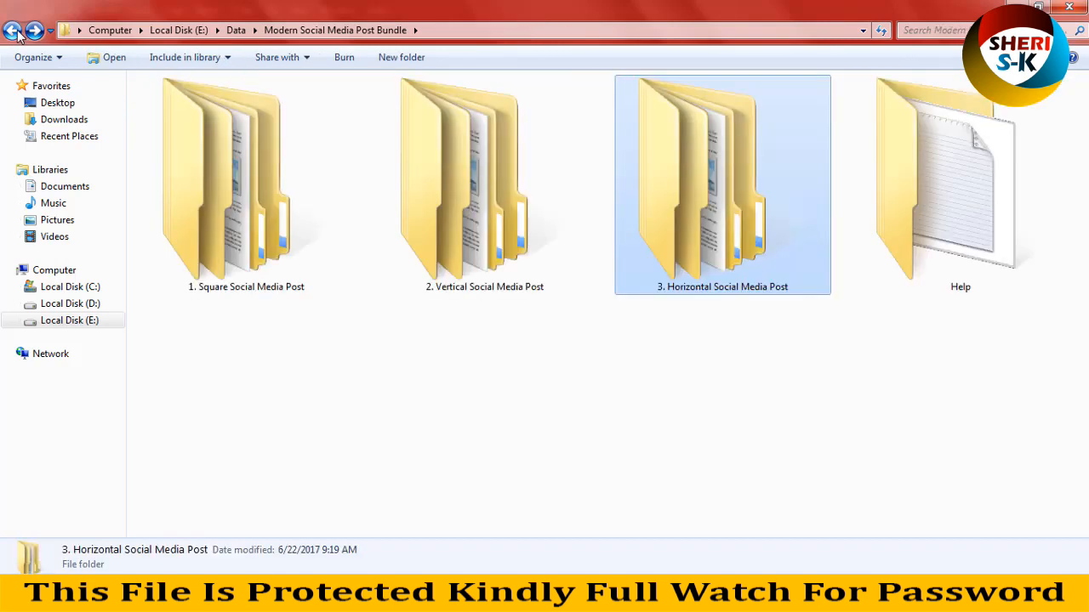
double_click(513, 197)
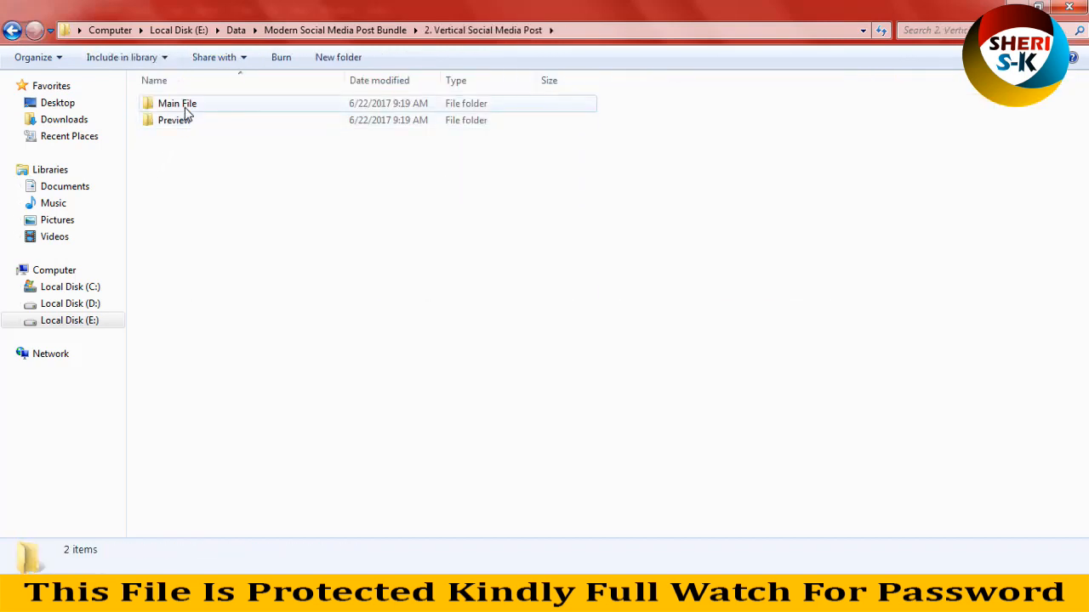
double_click(186, 107)
double_click(189, 138)
scroll(312, 222, "up", 3, "ctrl")
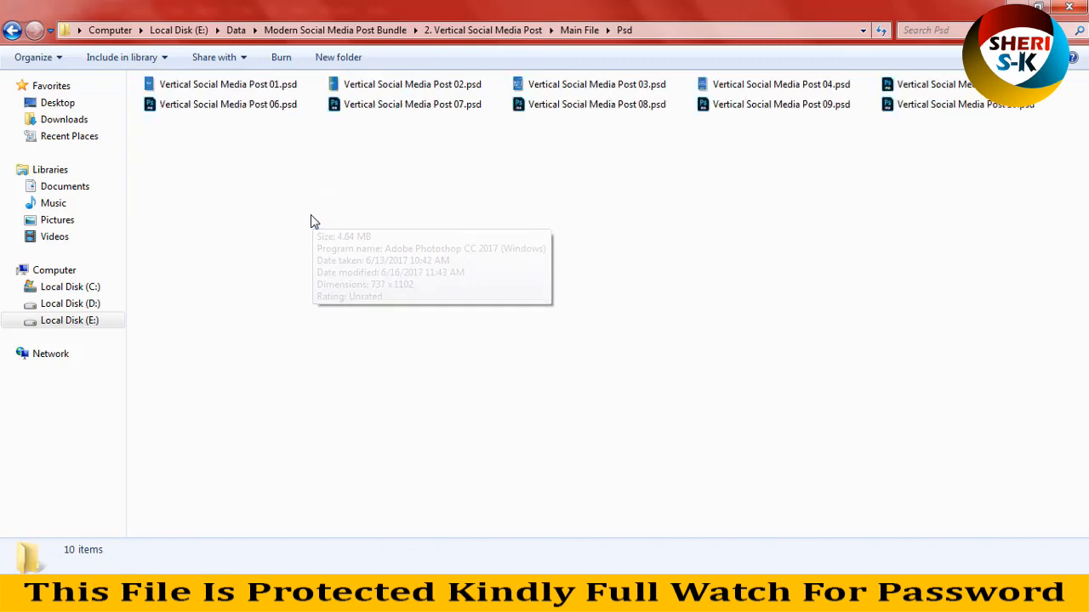
left_click(730, 164)
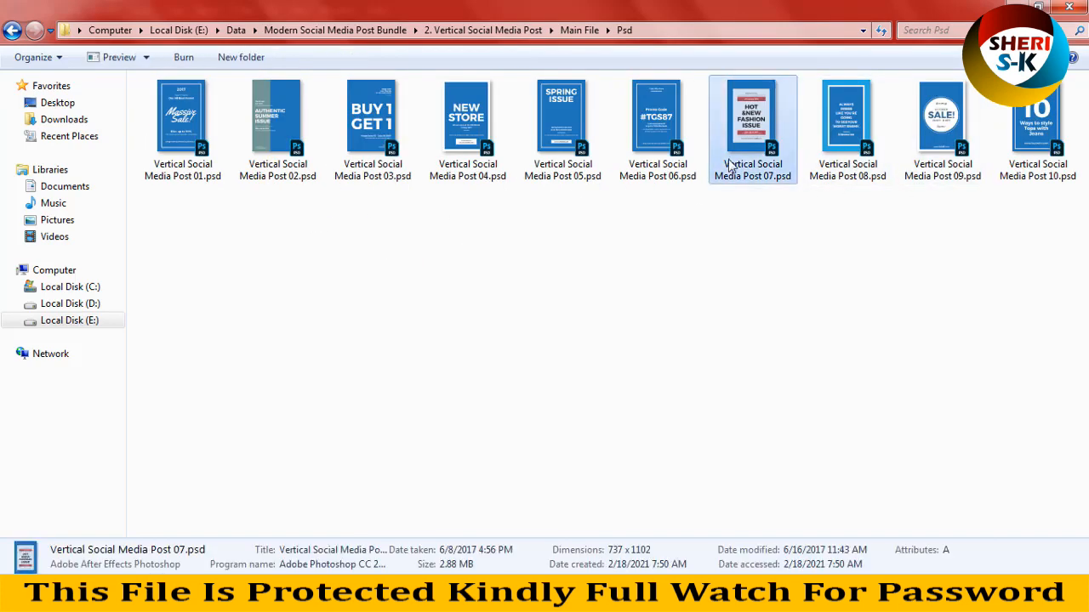
left_click_drag(746, 126, 349, 114)
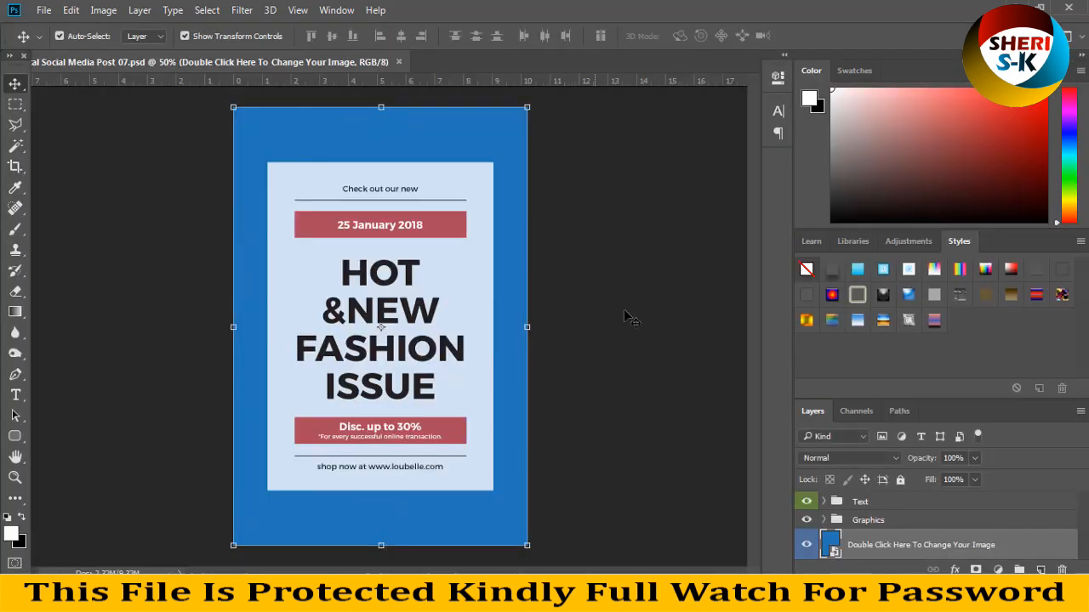
Toggle the visibility of the Text and Graphics groups off and on to check what each contains.
left_click(852, 503)
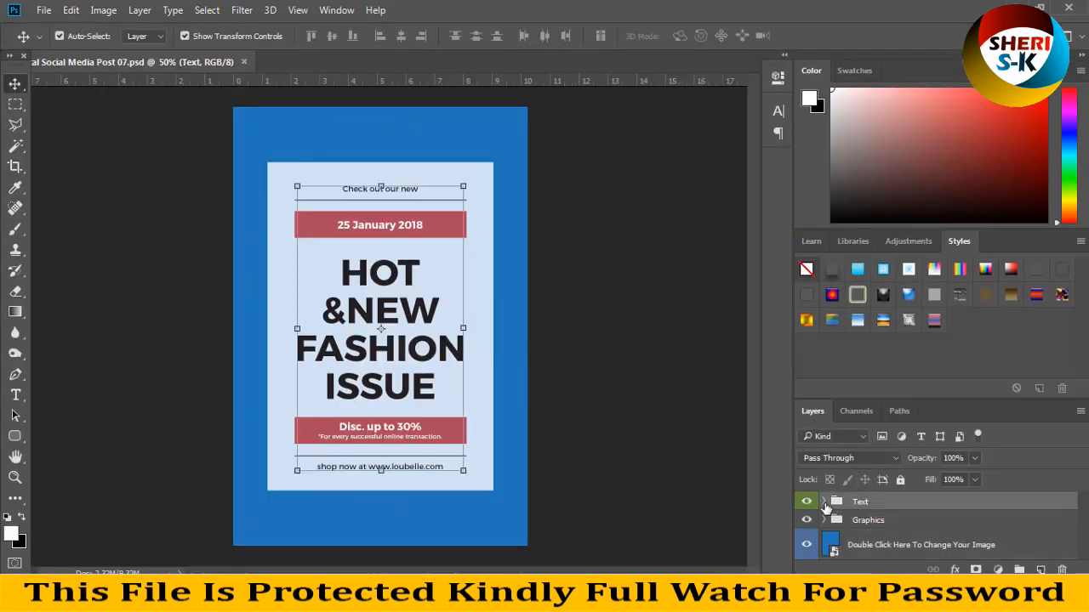
left_click(812, 503)
left_click(812, 504)
left_click(806, 521)
left_click(807, 522)
Apply a blue-to-green linear Gradient Overlay to the Box layer behind the date in the Graphics group.
left_click(824, 520)
scroll(821, 510, "down", 2)
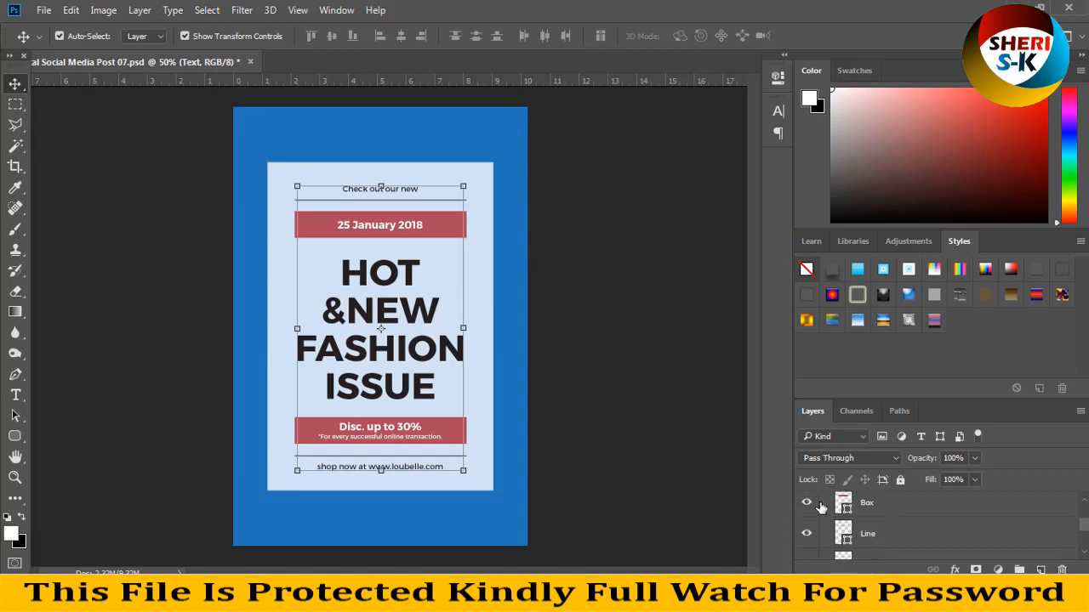
left_click(835, 506)
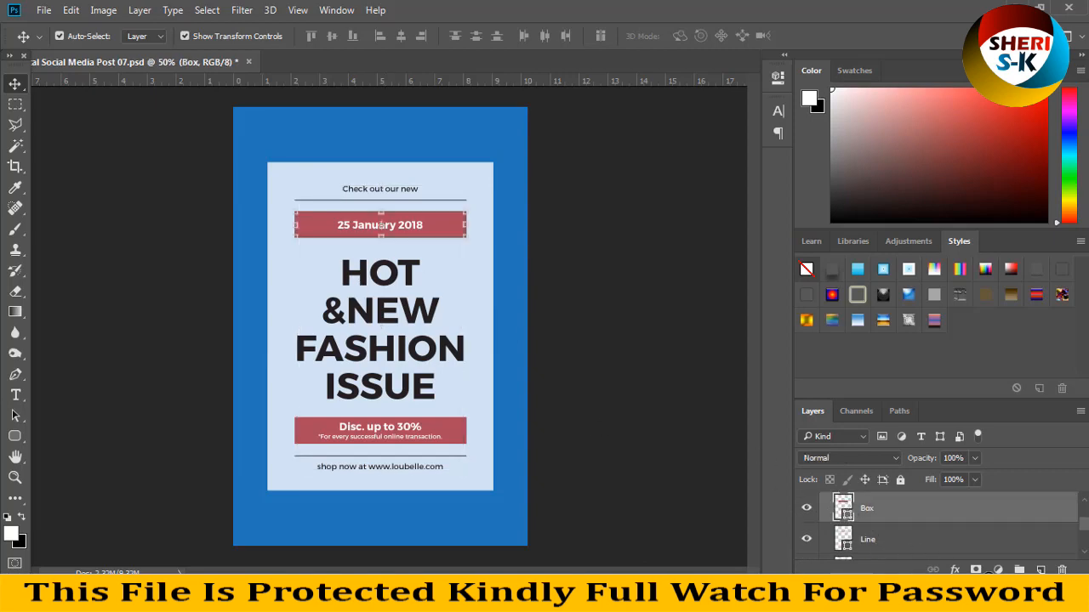
left_click(954, 569)
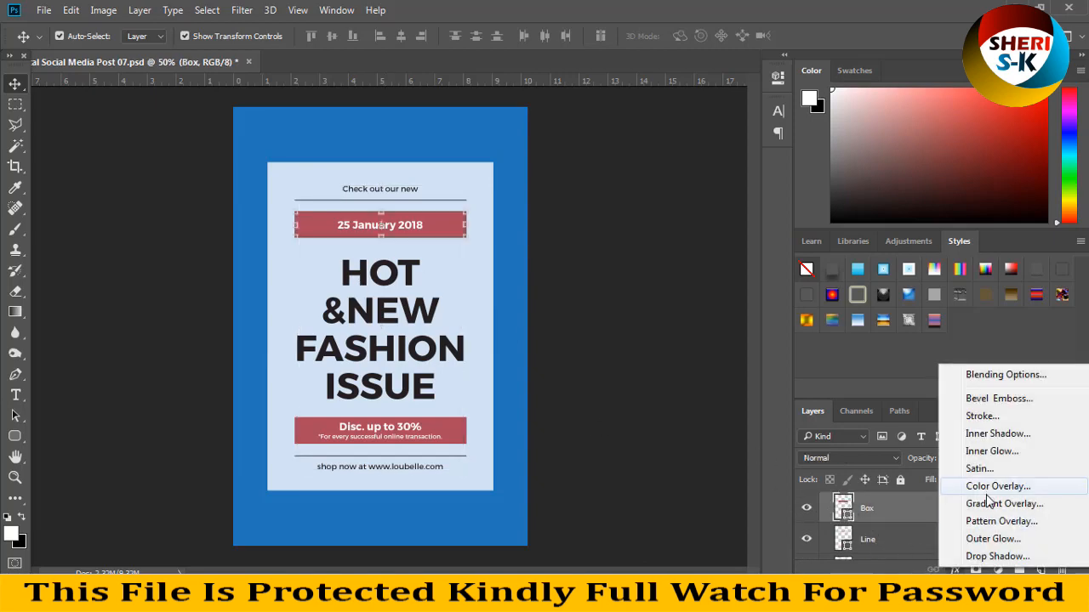
left_click(988, 502)
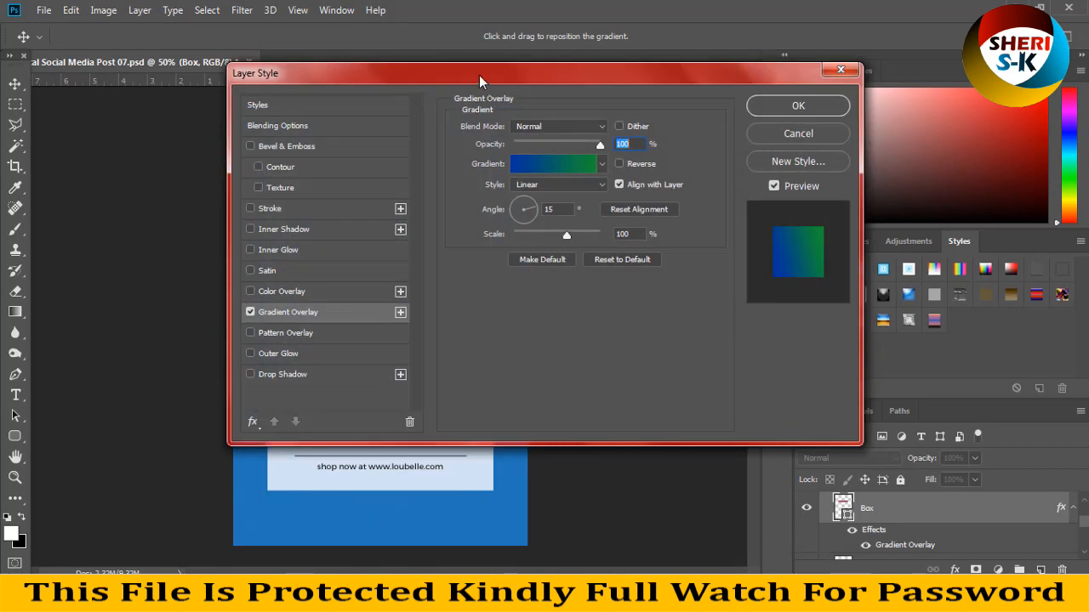
left_click_drag(479, 75, 775, 106)
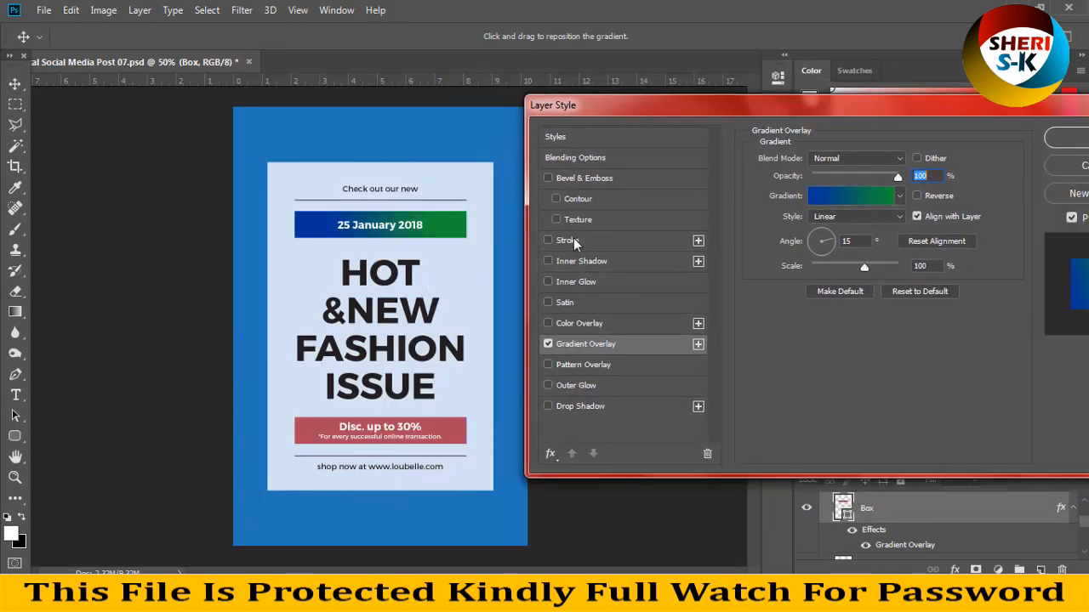
Add a Bevel & Emboss effect with a depth of about 563% to the date box and apply the layer style.
left_click(570, 181)
left_click_drag(828, 196, 849, 197)
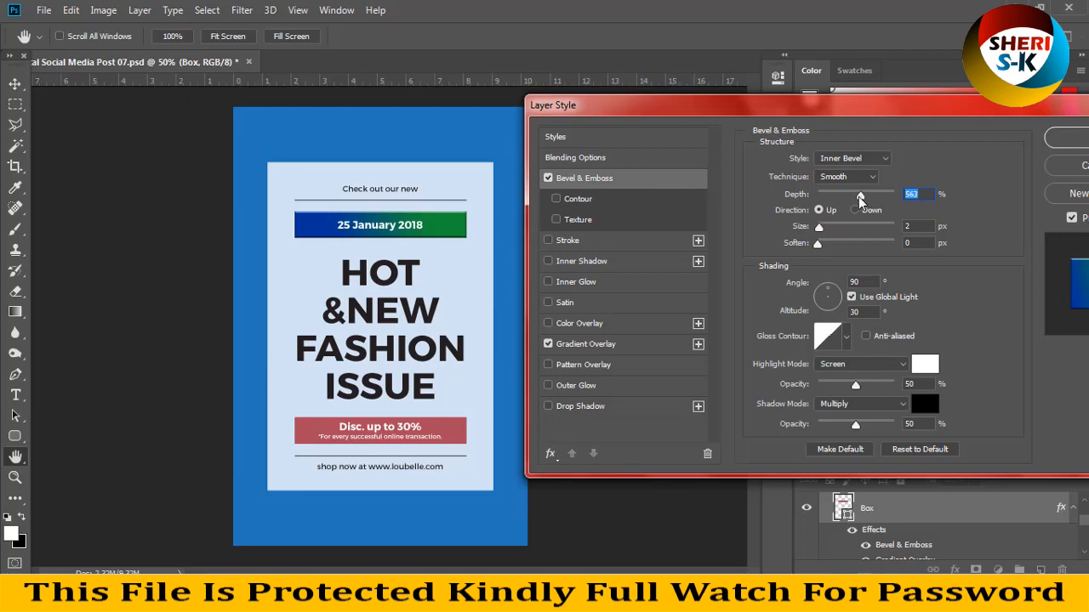
key("Return")
Inspect the restyled date box at 100% and select the Frame and background image layers on the canvas to identify them.
key("ctrl+plus")
key("ctrl+plus")
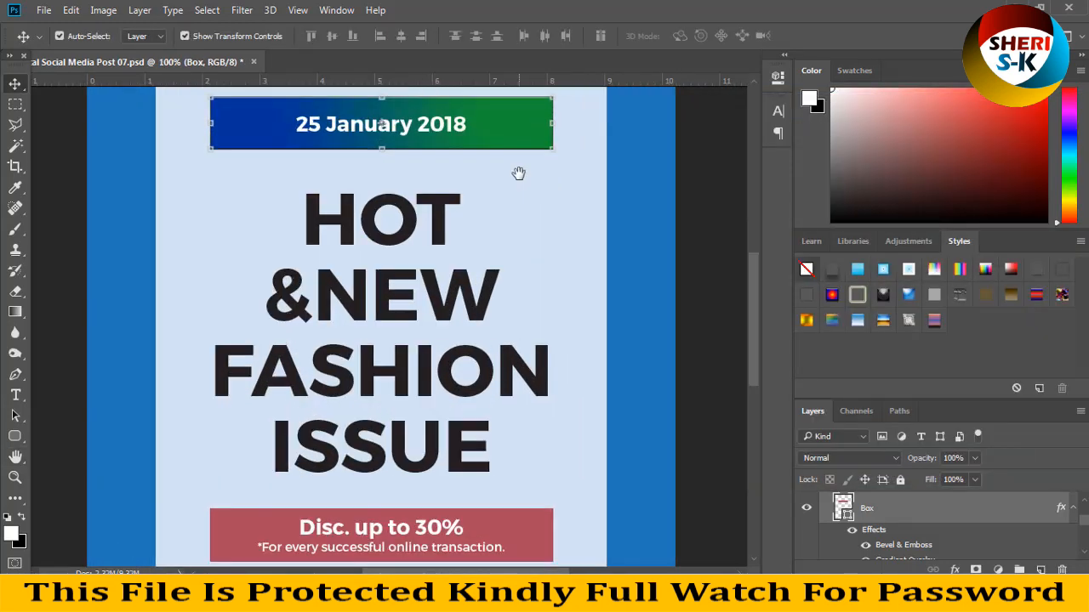
scroll(519, 187, "up", 1)
left_click(665, 159, "ctrl")
left_click(525, 162, "ctrl")
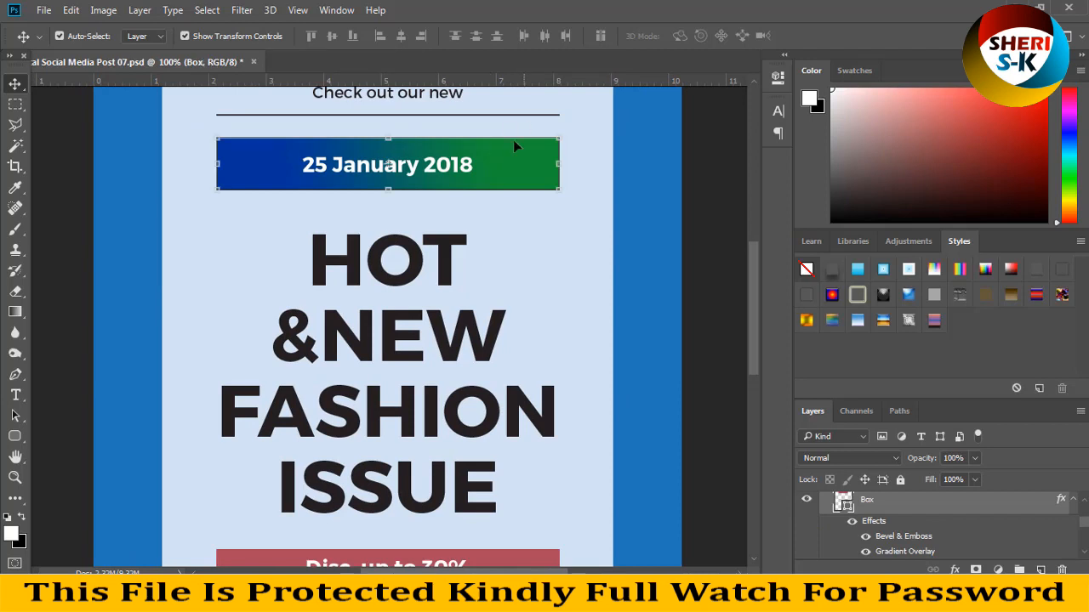
left_click(571, 237, "ctrl")
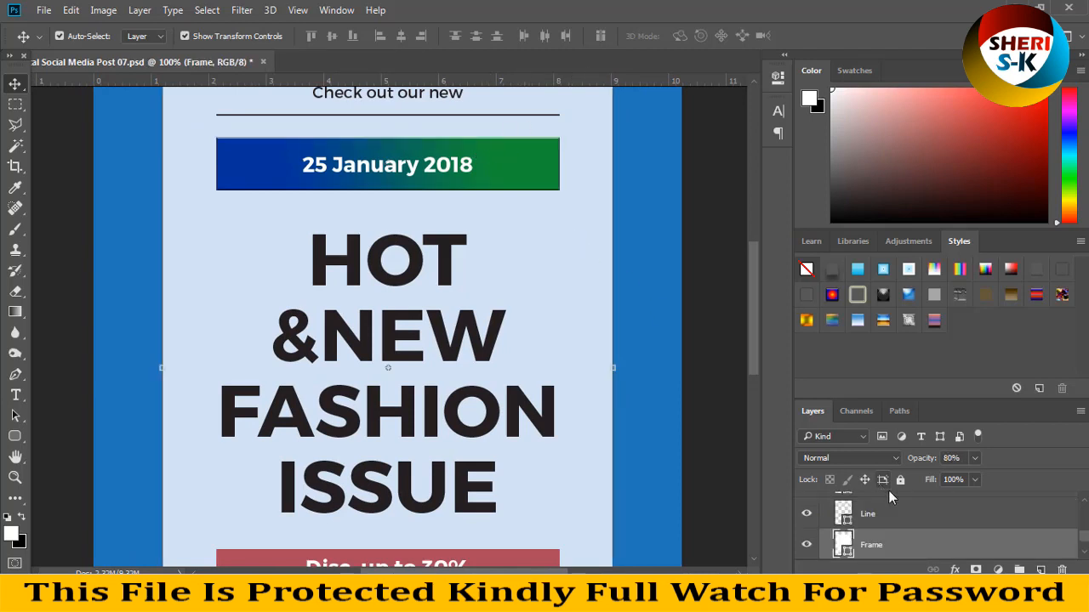
left_click(660, 427, "ctrl")
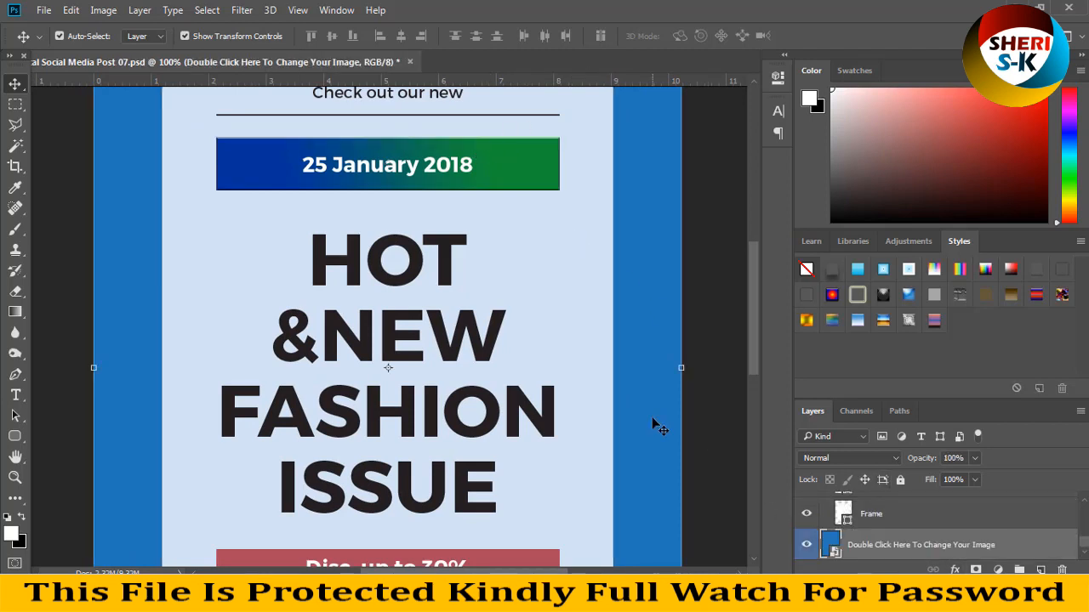
key("ctrl+minus")
key("ctrl+minus")
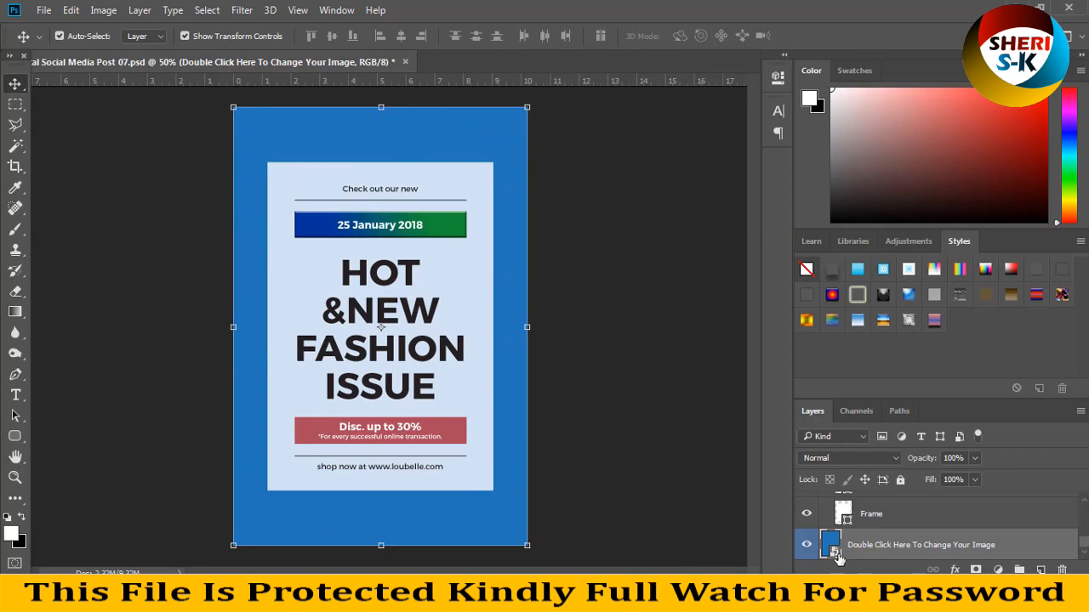
Open the contents of the Double Click Here To Change Your Image smart object and open the photo AdobeStock_296792868.jpeg.
double_click(832, 546)
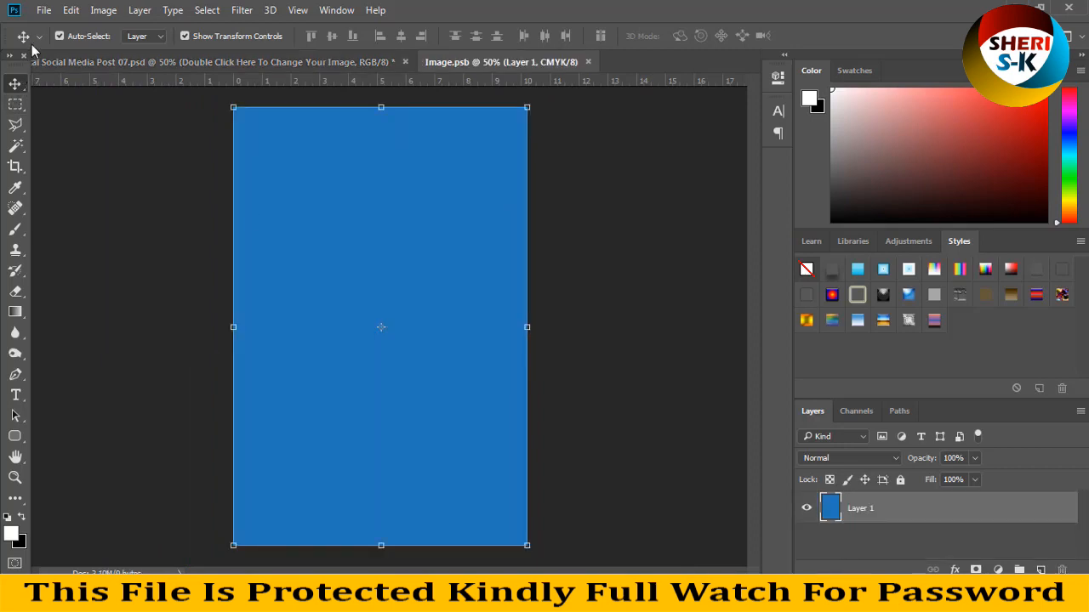
left_click(44, 9)
left_click(47, 41)
scroll(398, 269, "down", 2)
left_click(374, 144)
double_click(295, 139)
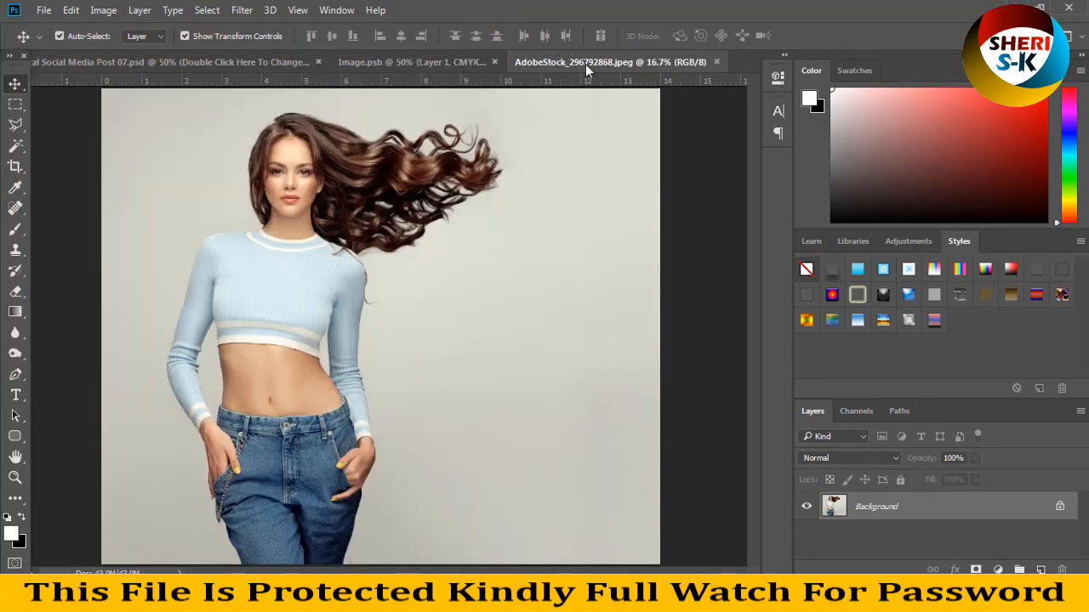
Float the photo AdobeStock_296792868.jpeg in its own window and resize it to 2000 pixels wide.
left_click_drag(585, 64, 604, 137)
right_click(604, 137)
left_click(622, 165)
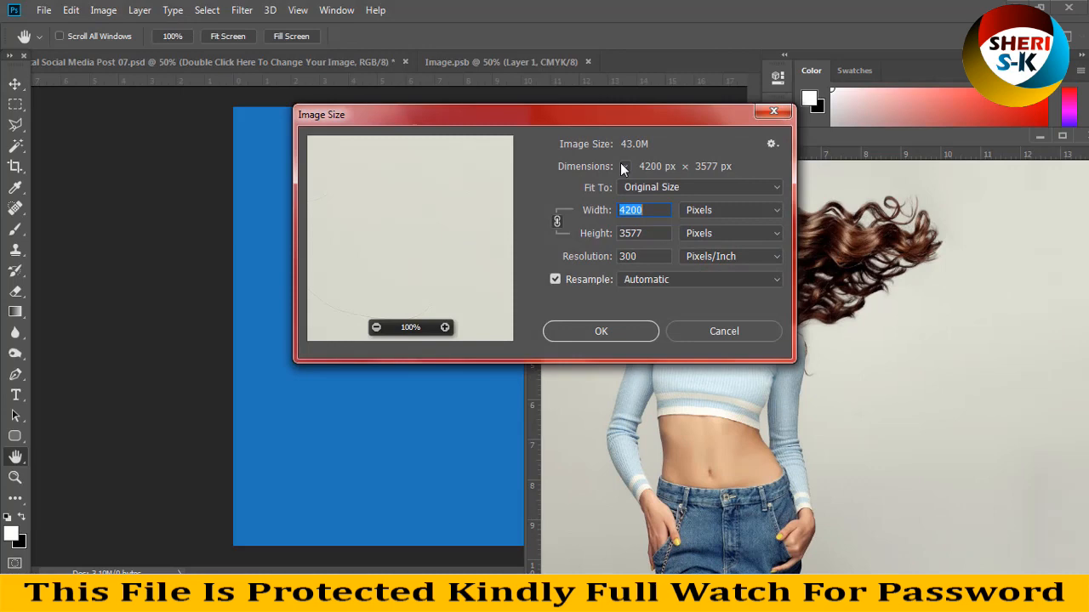
type("2000")
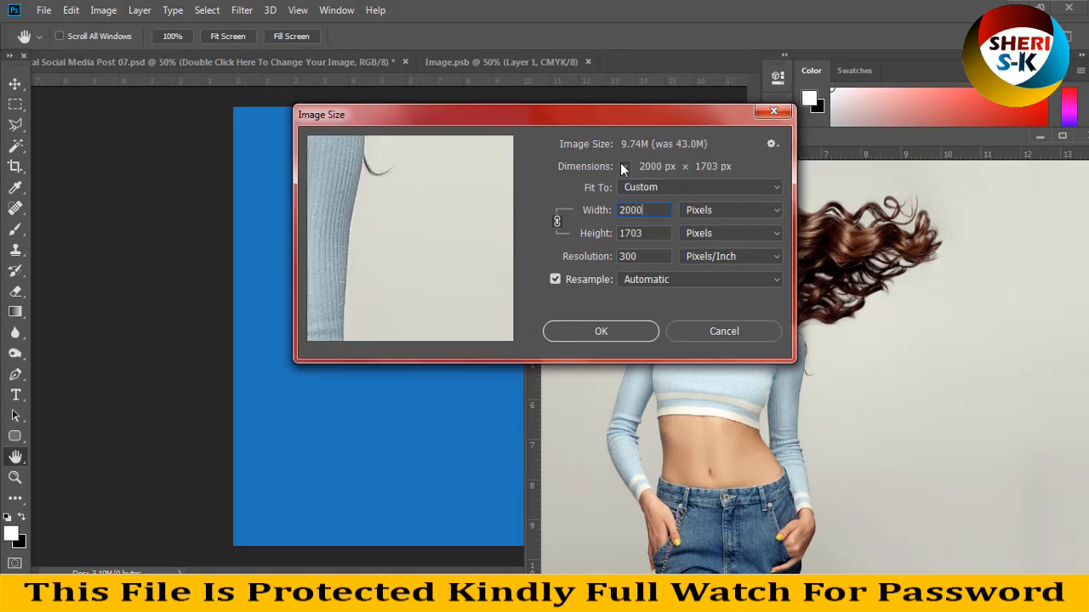
key("Return")
Copy the woman's photo into Image.psb over the blue fill, save and close the smart object, and minimise the photo window.
left_click_drag(537, 231, 381, 256)
key("ctrl+s")
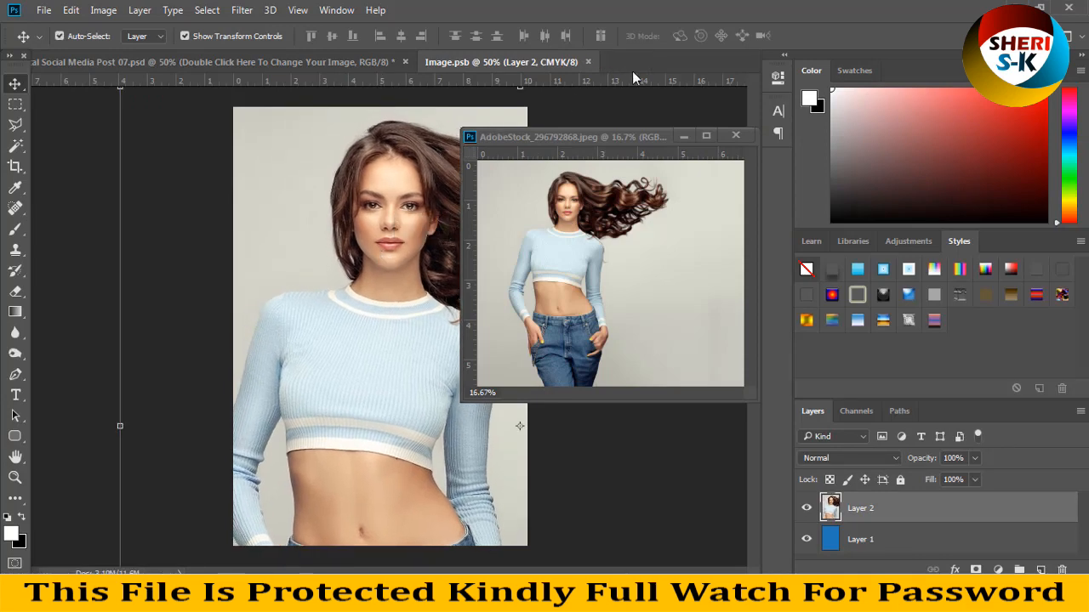
left_click(587, 63)
left_click(685, 137)
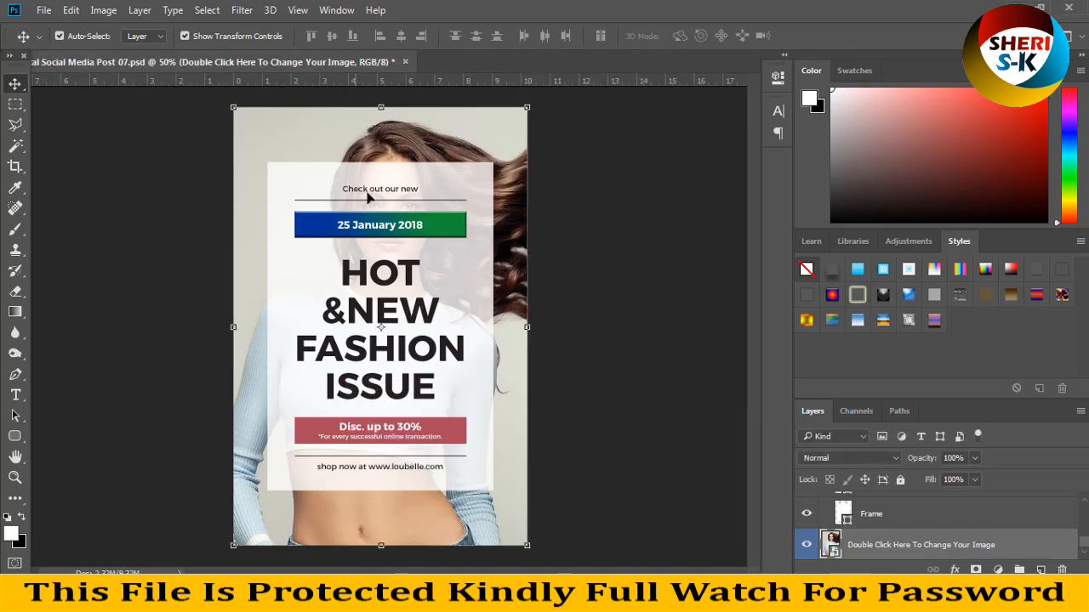
Close Vertical Social Media Post 07.psd without saving and return to the Modern Social Media Post Bundle folder in the file browser.
left_click(405, 62)
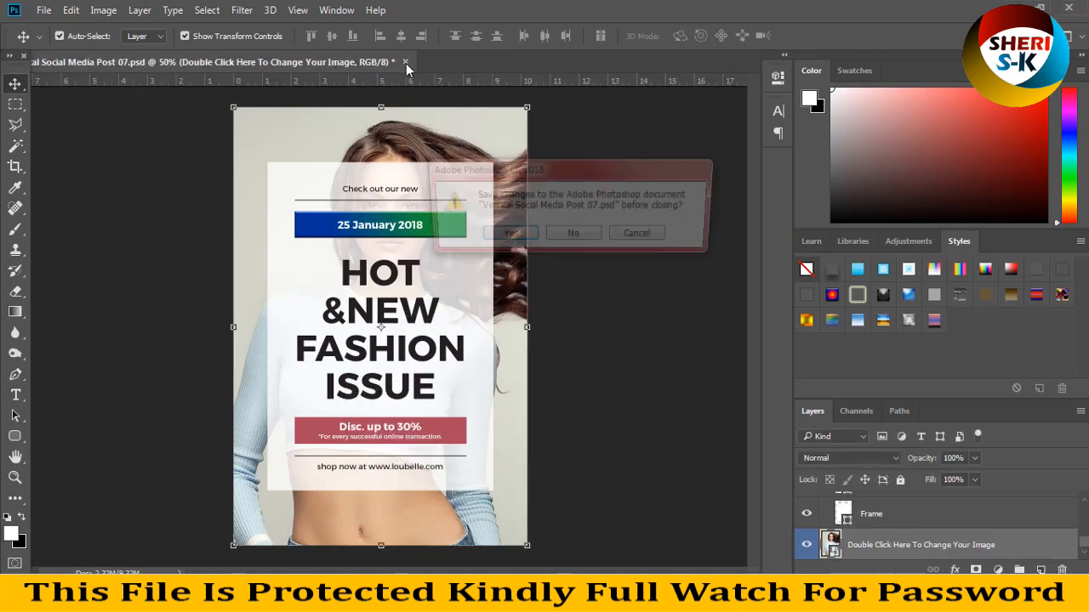
left_click(585, 238)
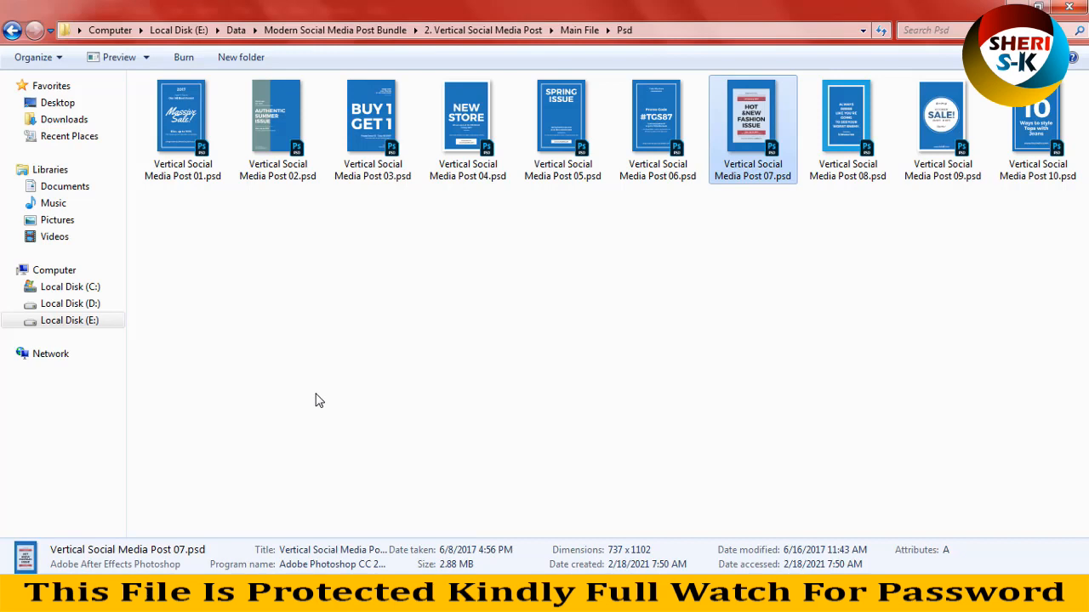
left_click(13, 28)
left_click(14, 28)
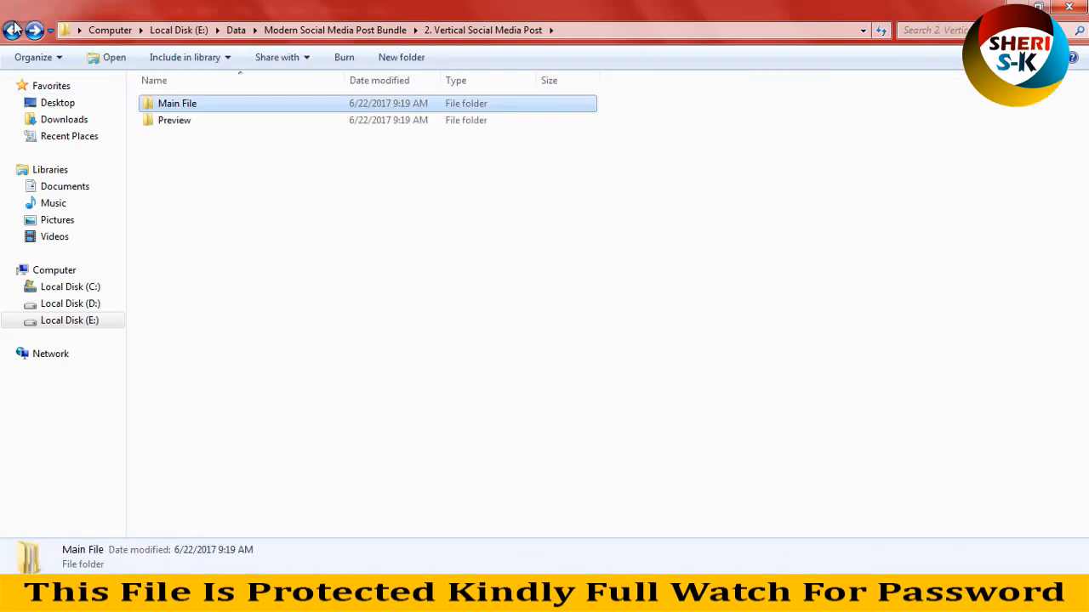
left_click(13, 28)
Open the Psd folder of 1. Square Social Media Post, browse its thumbnails, and preview Square Social Media Post 03.psd.
double_click(216, 150)
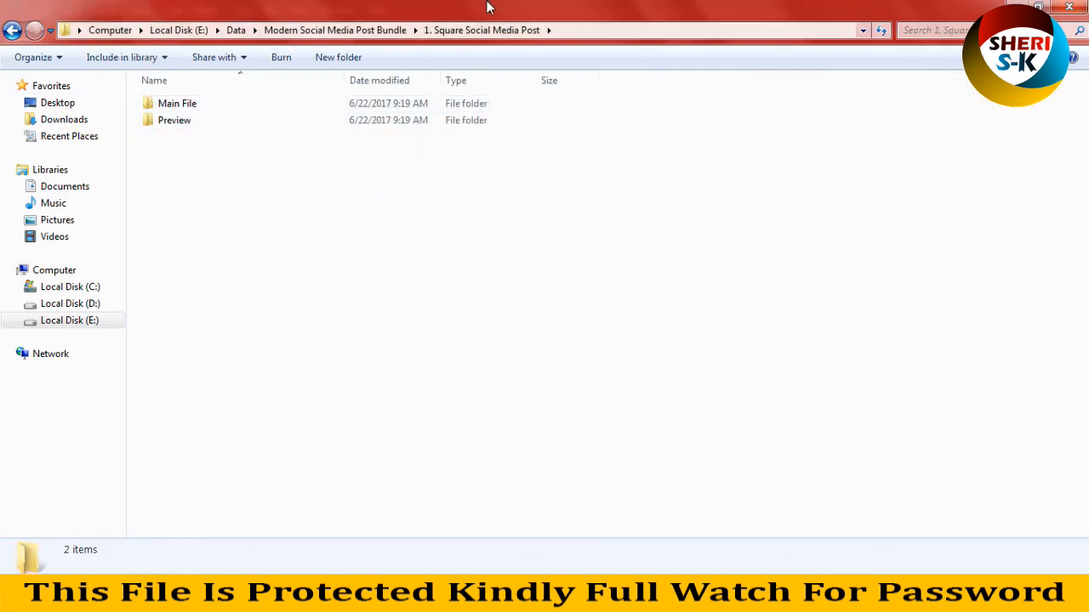
double_click(175, 104)
double_click(235, 141)
left_click(462, 95)
left_click(586, 452)
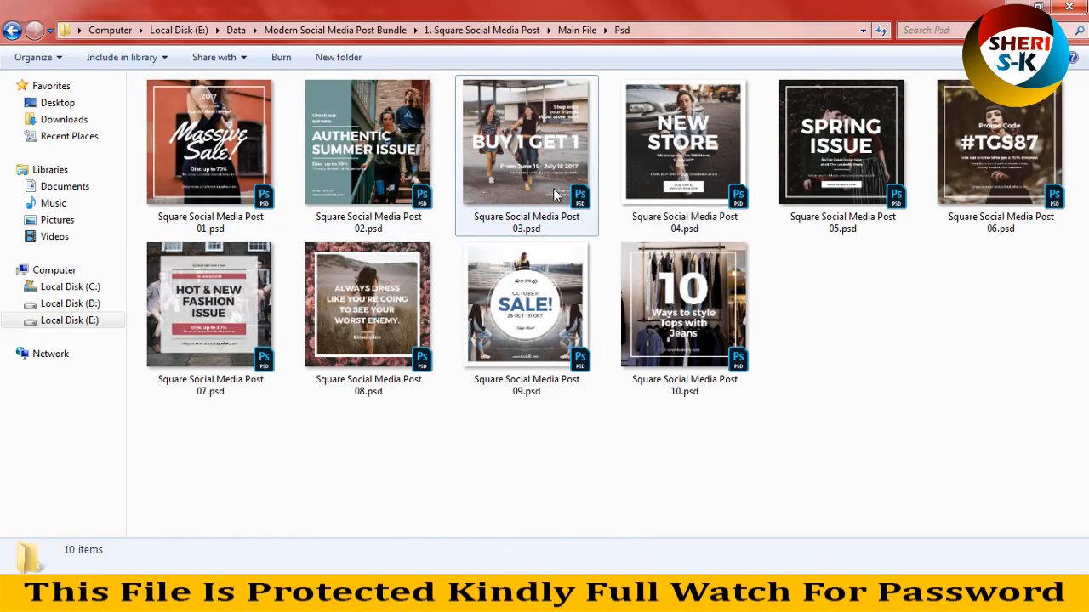
double_click(529, 150)
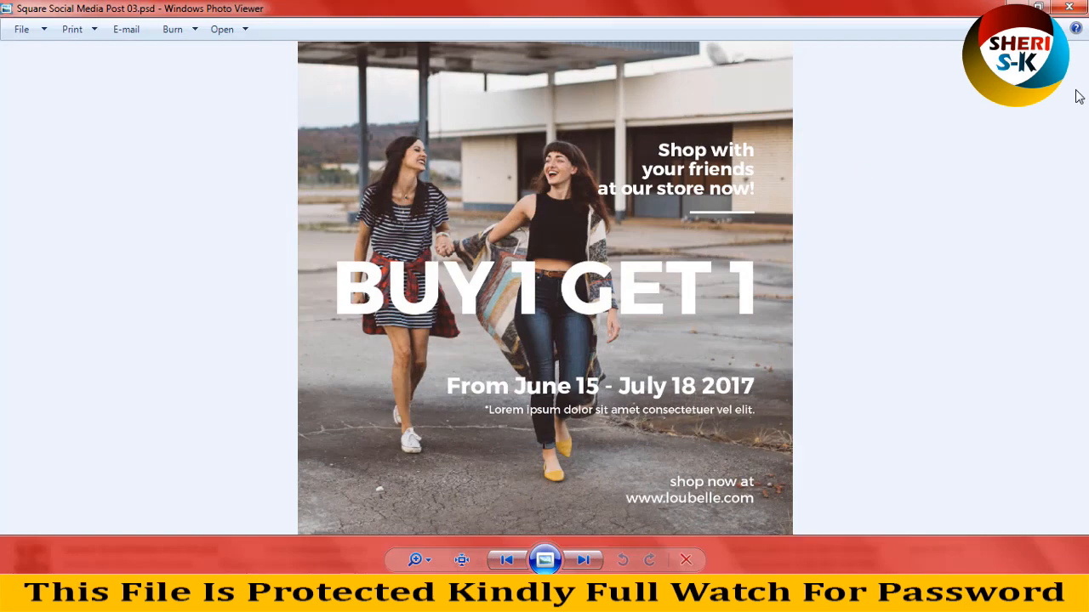
left_click(1077, 6)
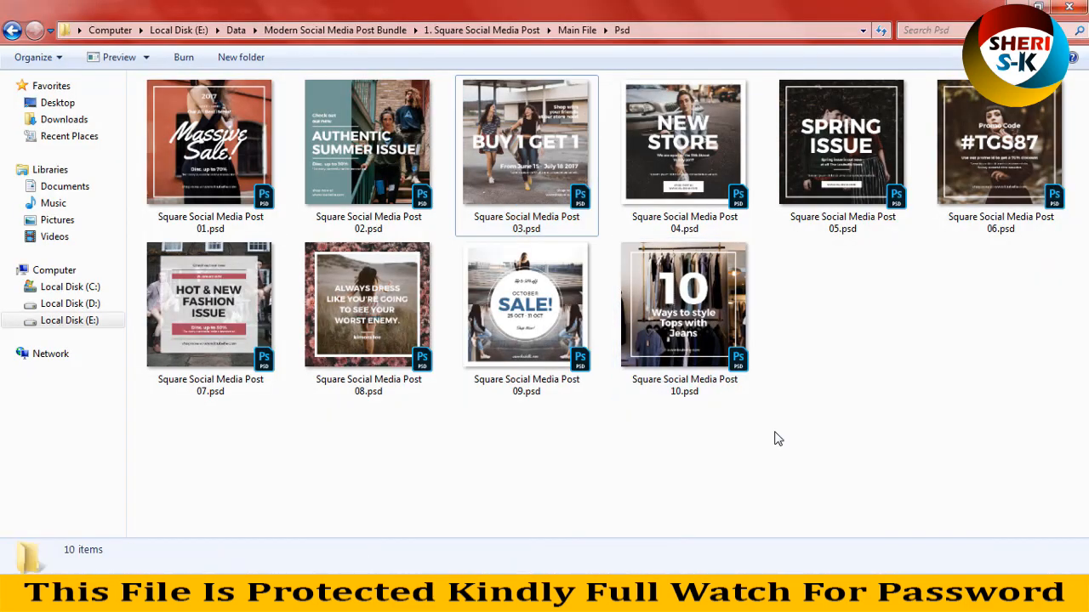